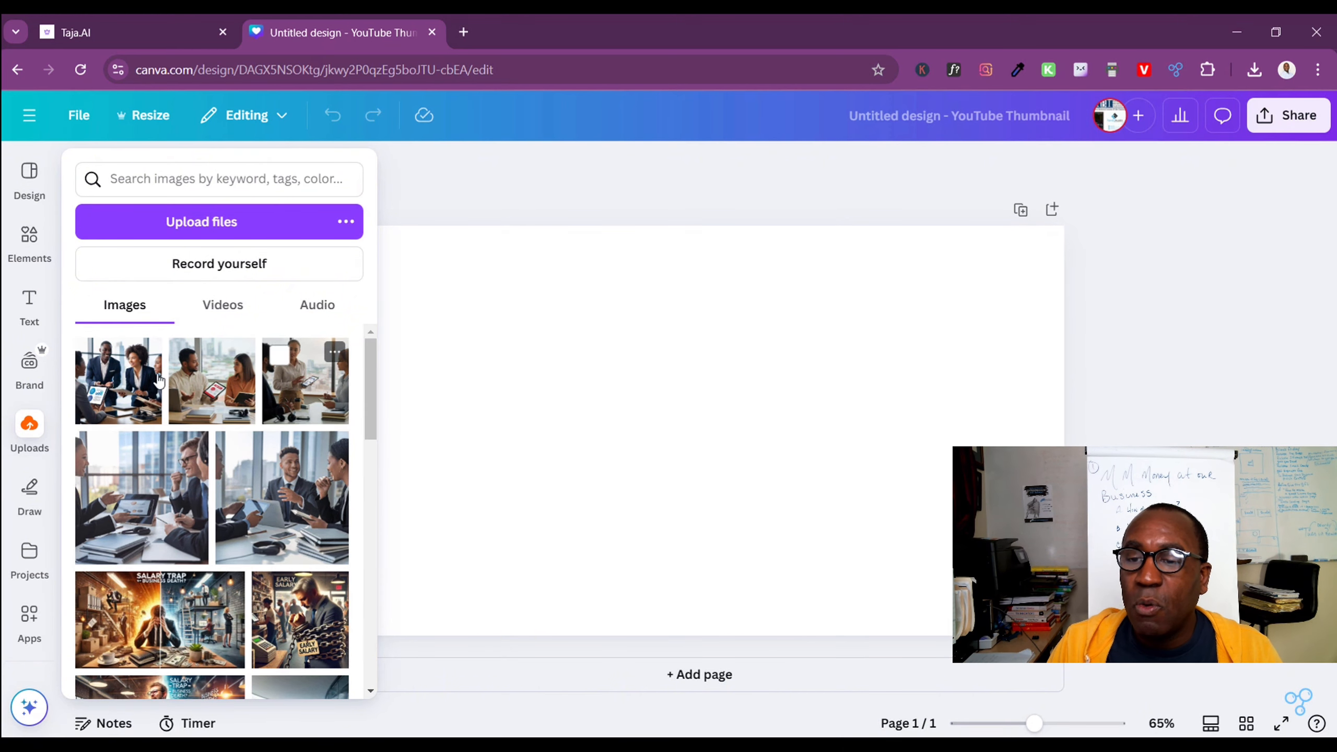
Insert the uploaded meeting photo of the smiling man in a suit behind a laptop and set it as the first page's background
{"action": "left_click", "coordinate": [29, 363]}
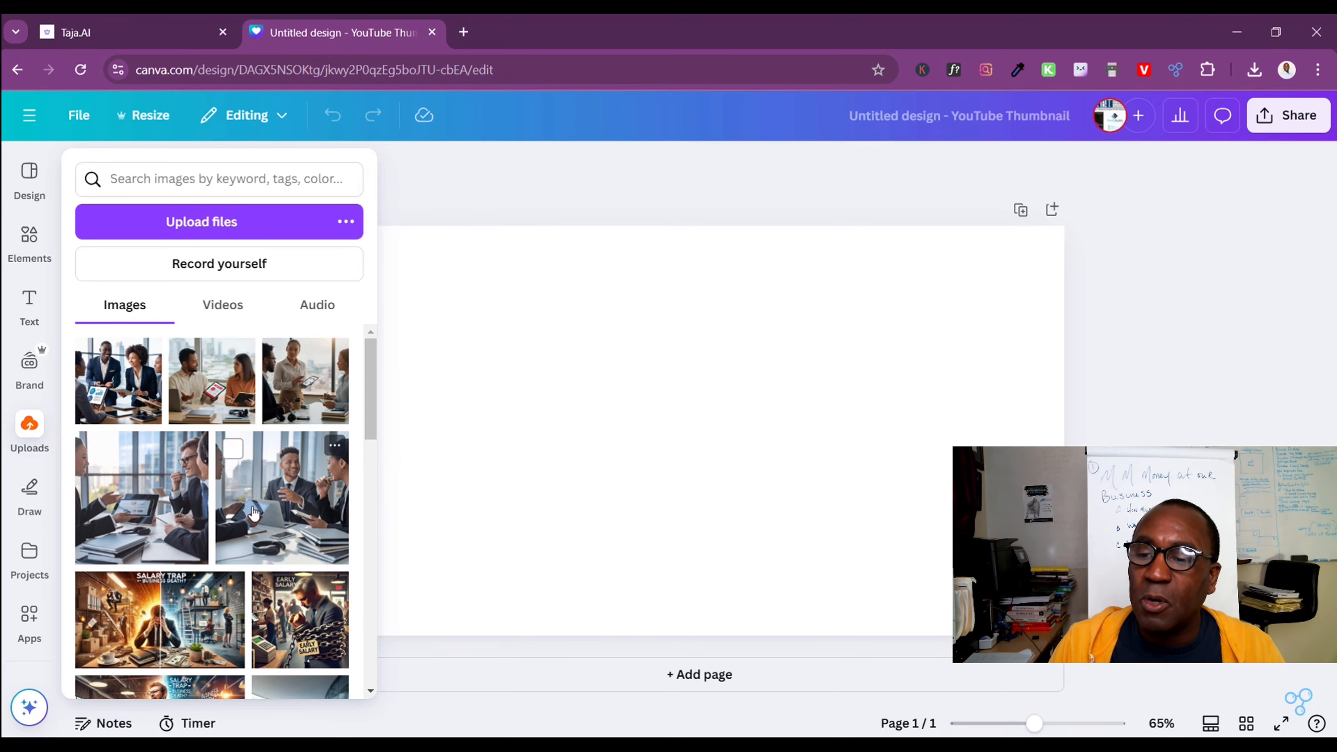
{"action": "left_click", "coordinate": [254, 514]}
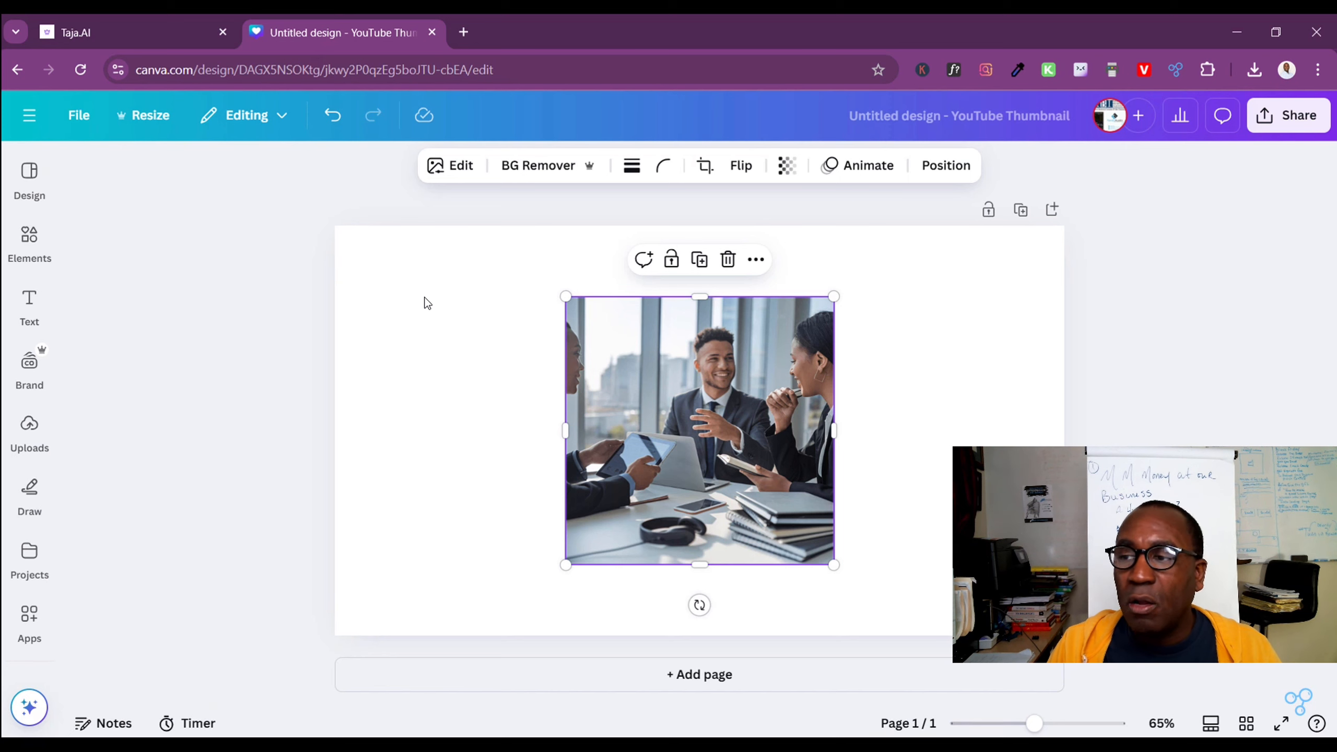
{"action": "right_click", "coordinate": [670, 412]}
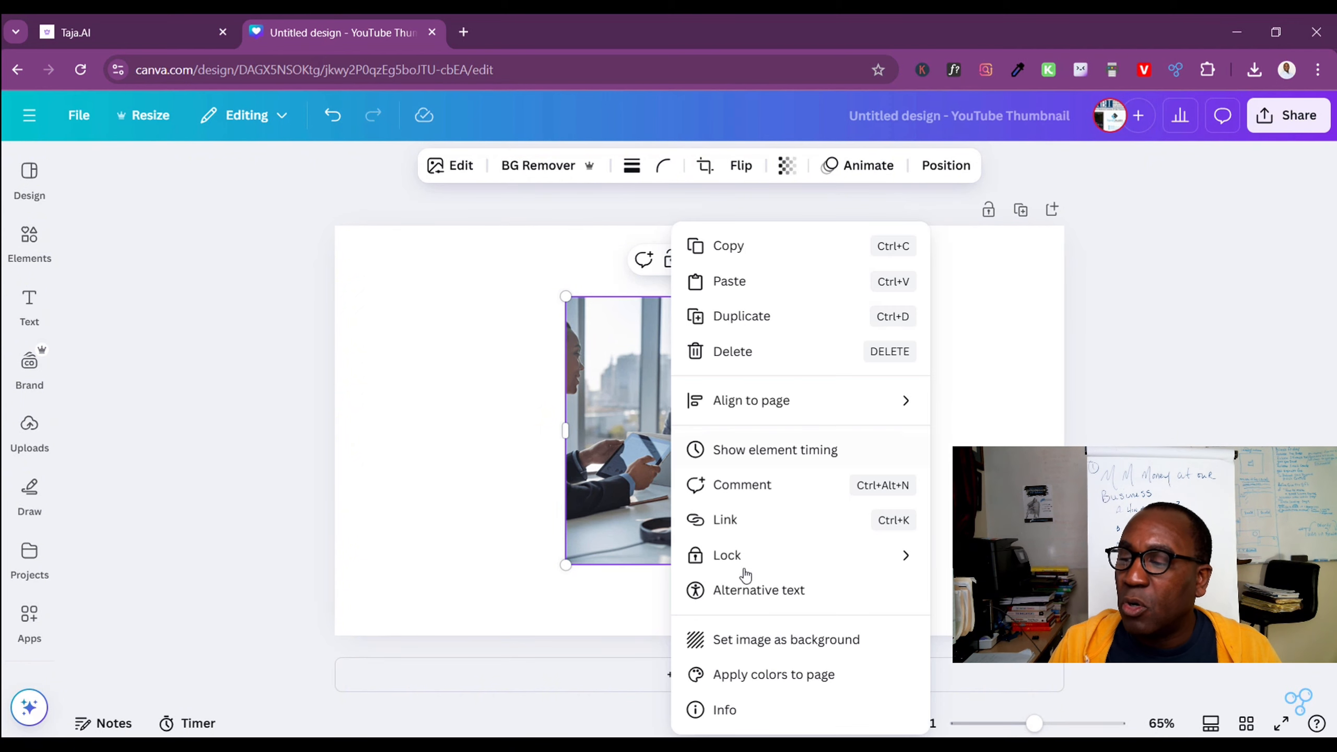
{"action": "left_click", "coordinate": [756, 639]}
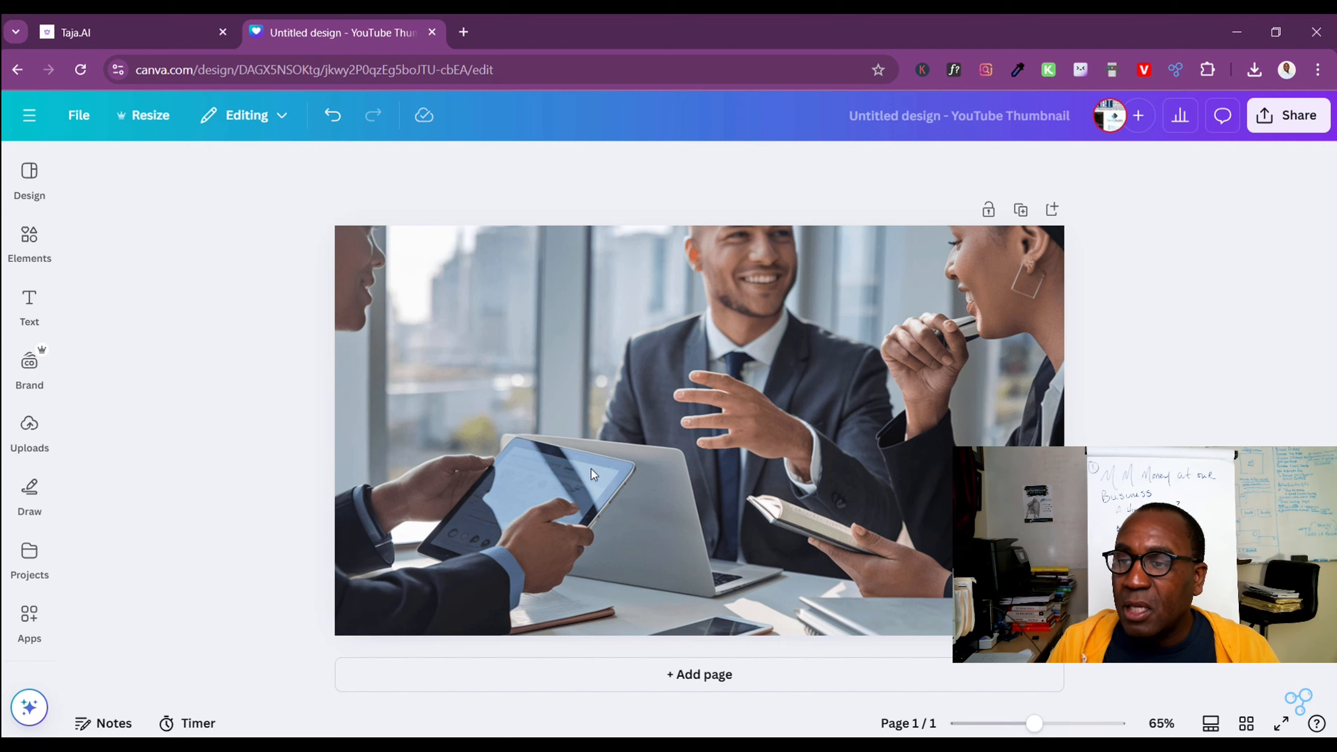
{"action": "left_click", "coordinate": [675, 386]}
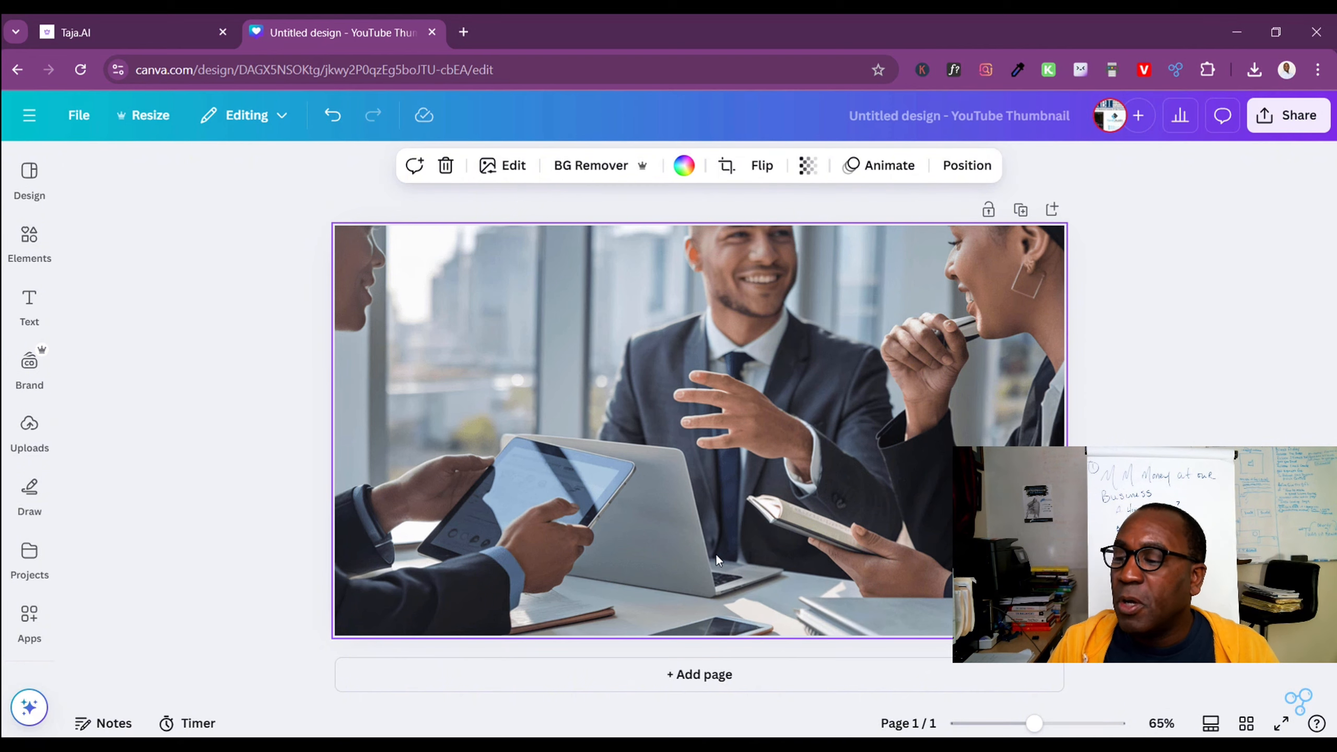
Add a second page and insert the uploaded office photo of the man with glasses facing a woman presenting a tablet
{"action": "left_click", "coordinate": [706, 676]}
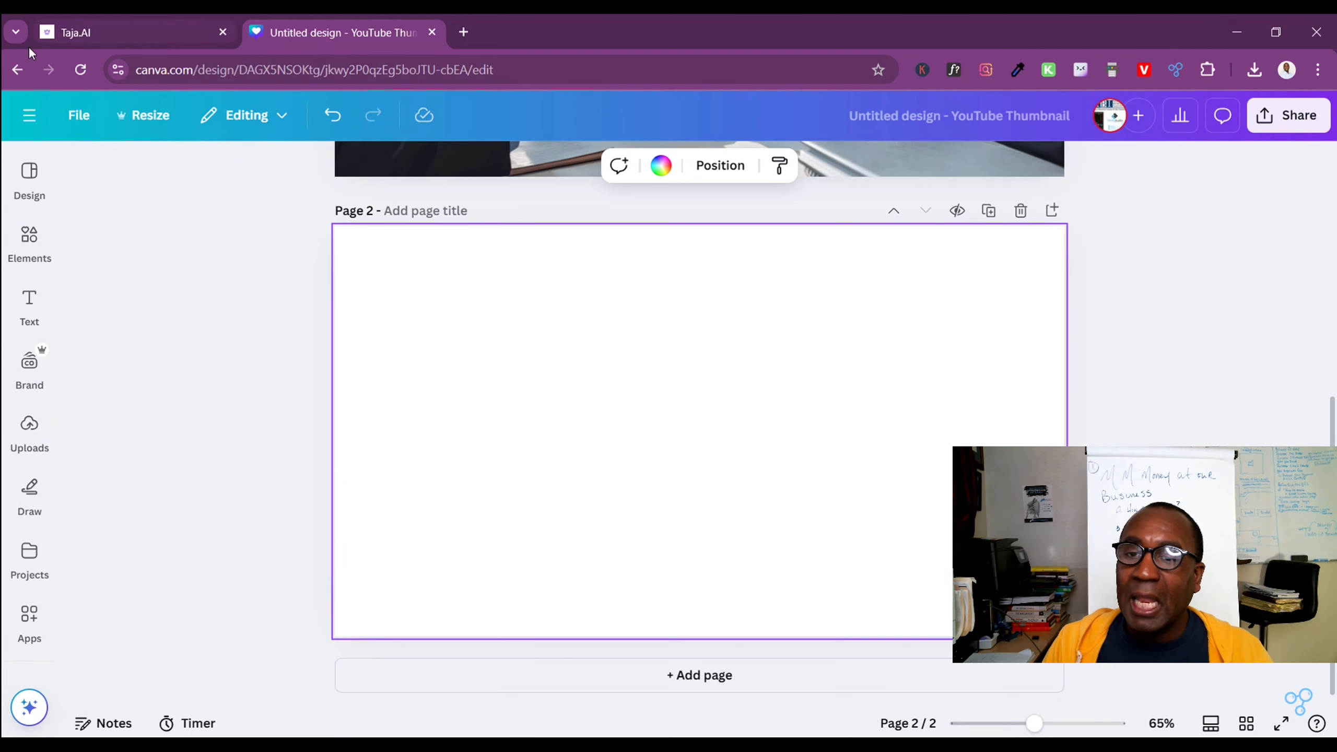
{"action": "left_click", "coordinate": [29, 304]}
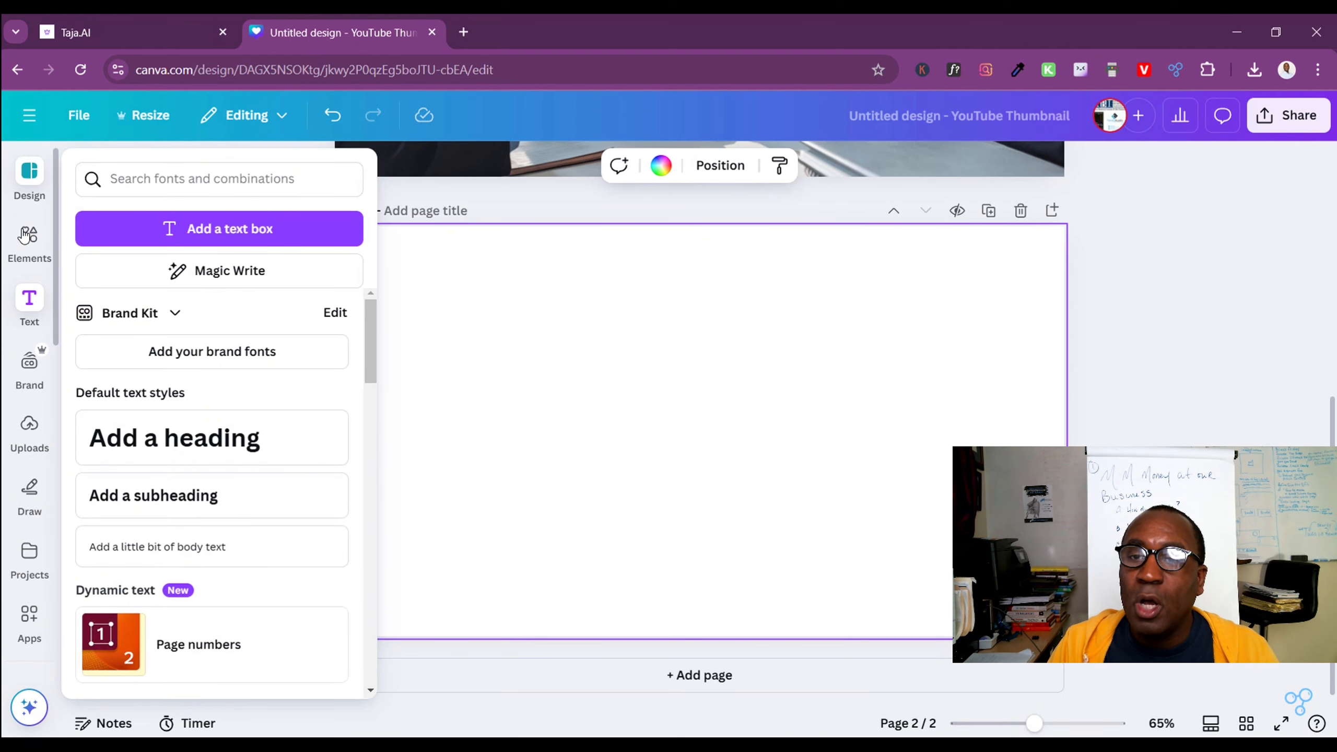
{"action": "left_click", "coordinate": [29, 362]}
{"action": "left_click", "coordinate": [29, 425]}
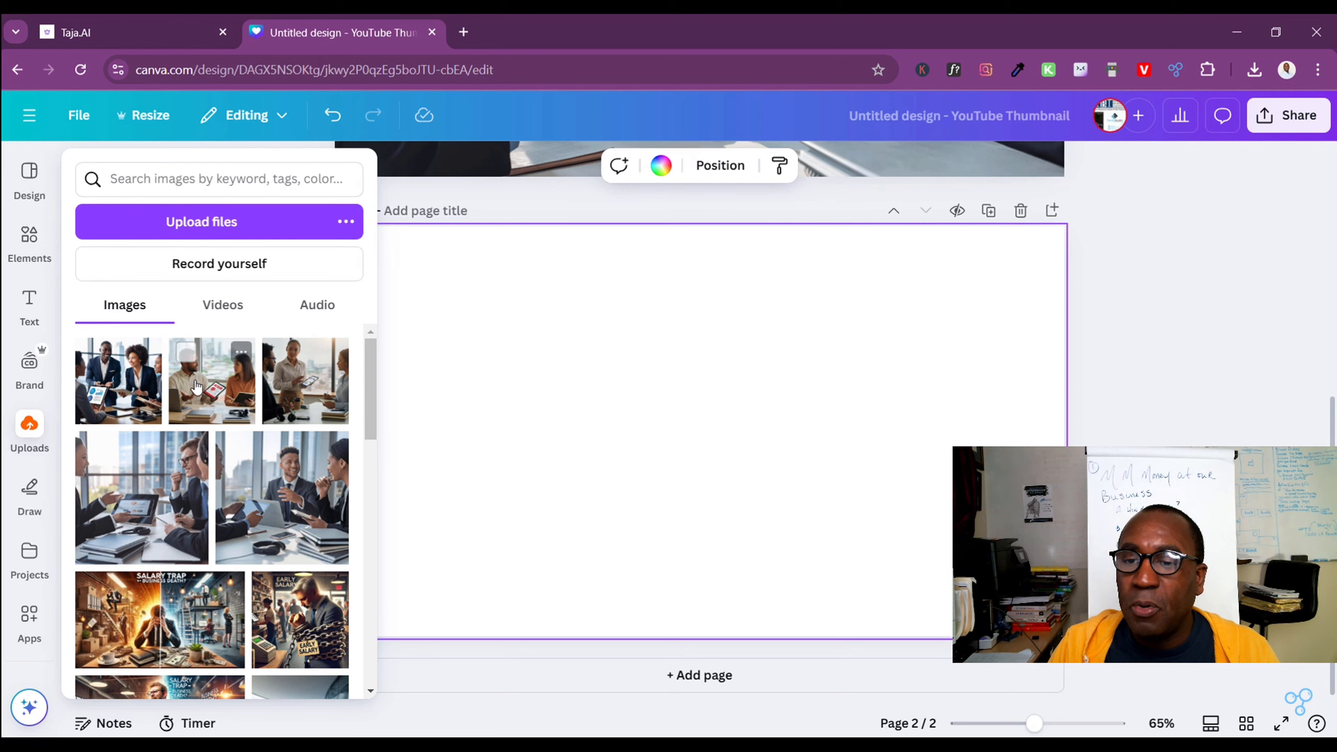
{"action": "left_click", "coordinate": [210, 505]}
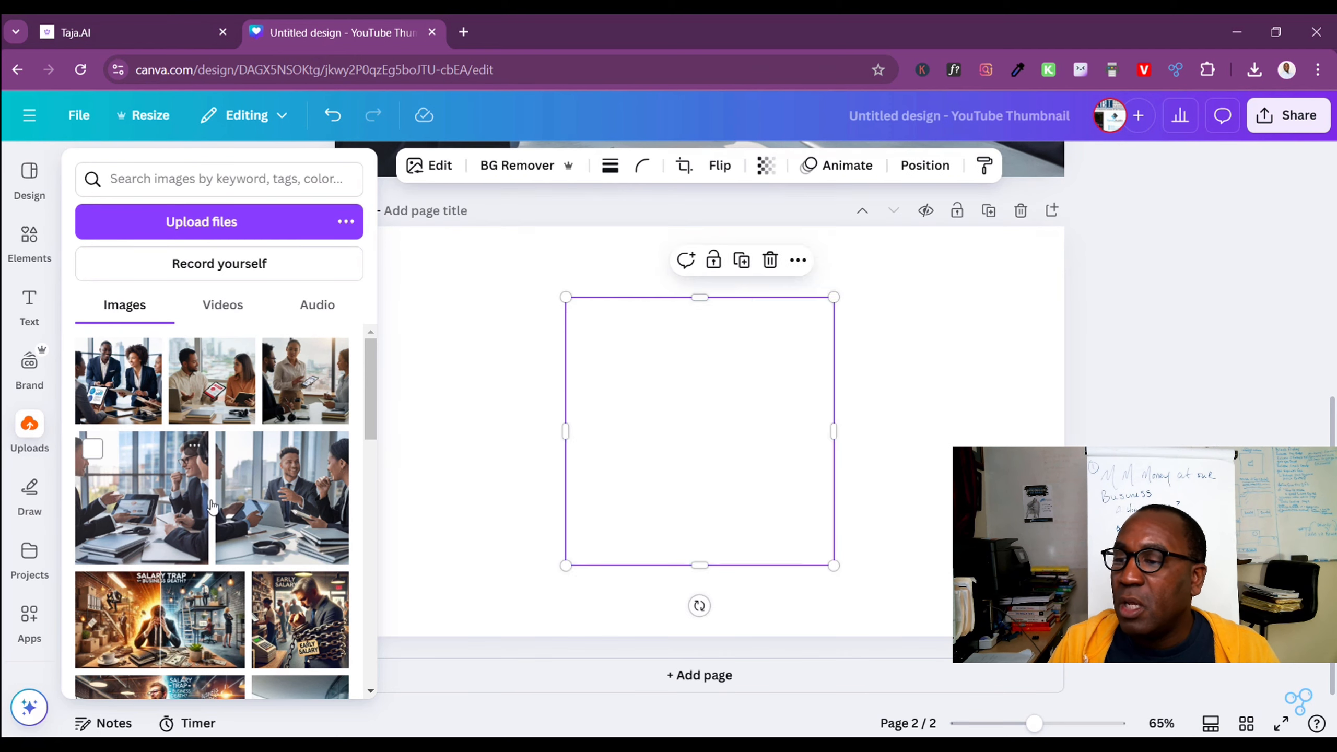
{"action": "left_click", "coordinate": [678, 489]}
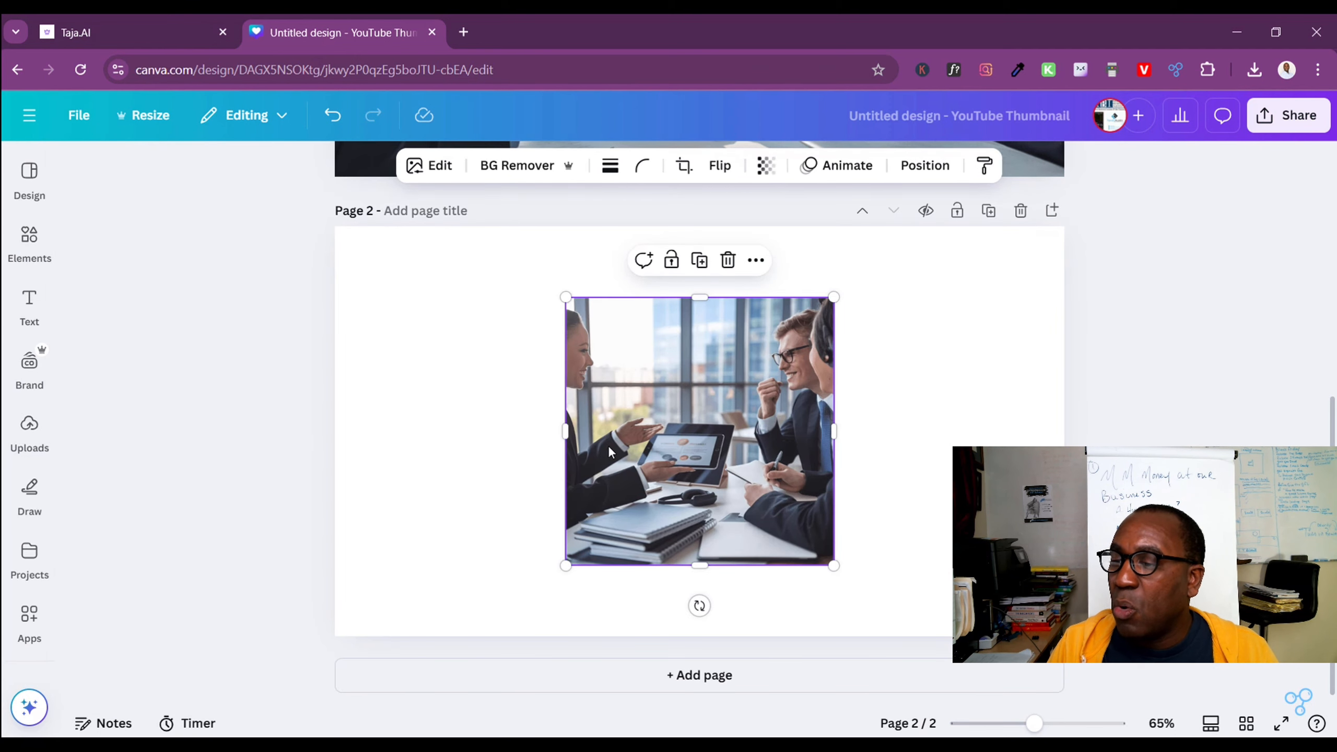
{"action": "right_click", "coordinate": [663, 448]}
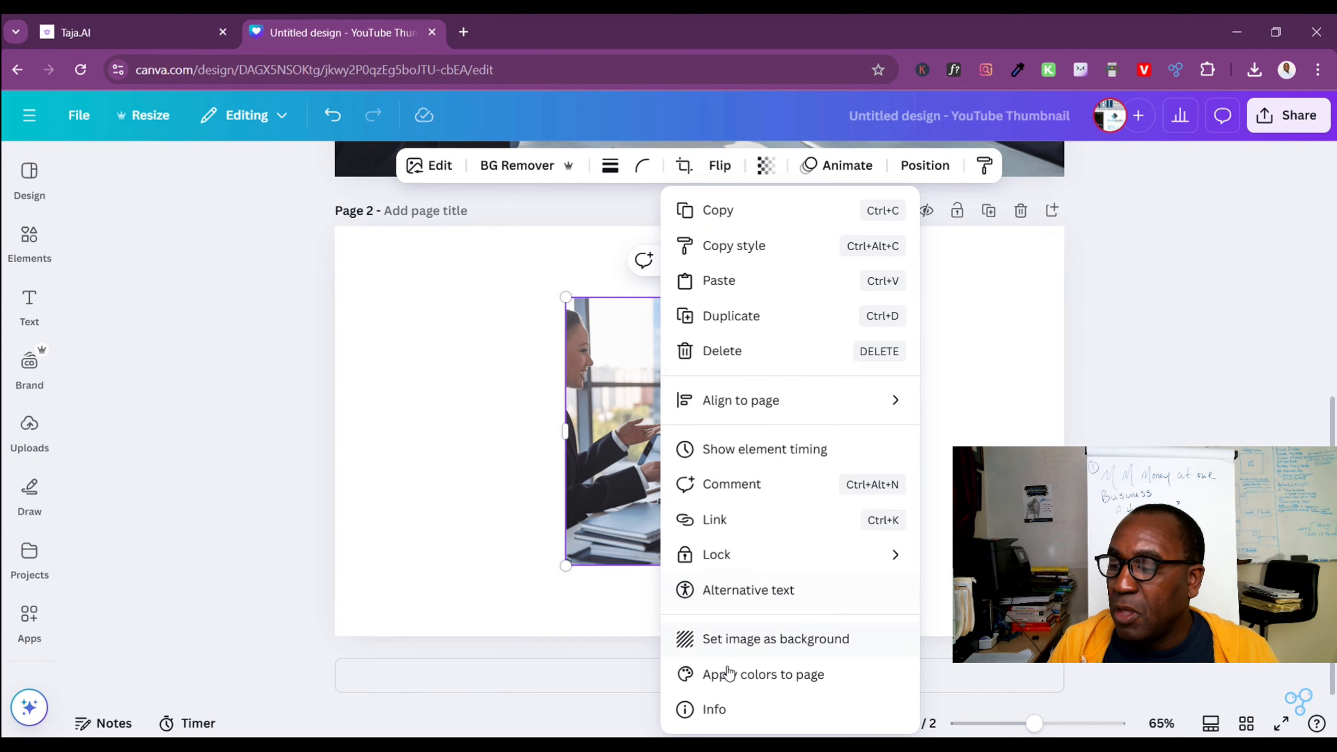
{"action": "left_click", "coordinate": [726, 639]}
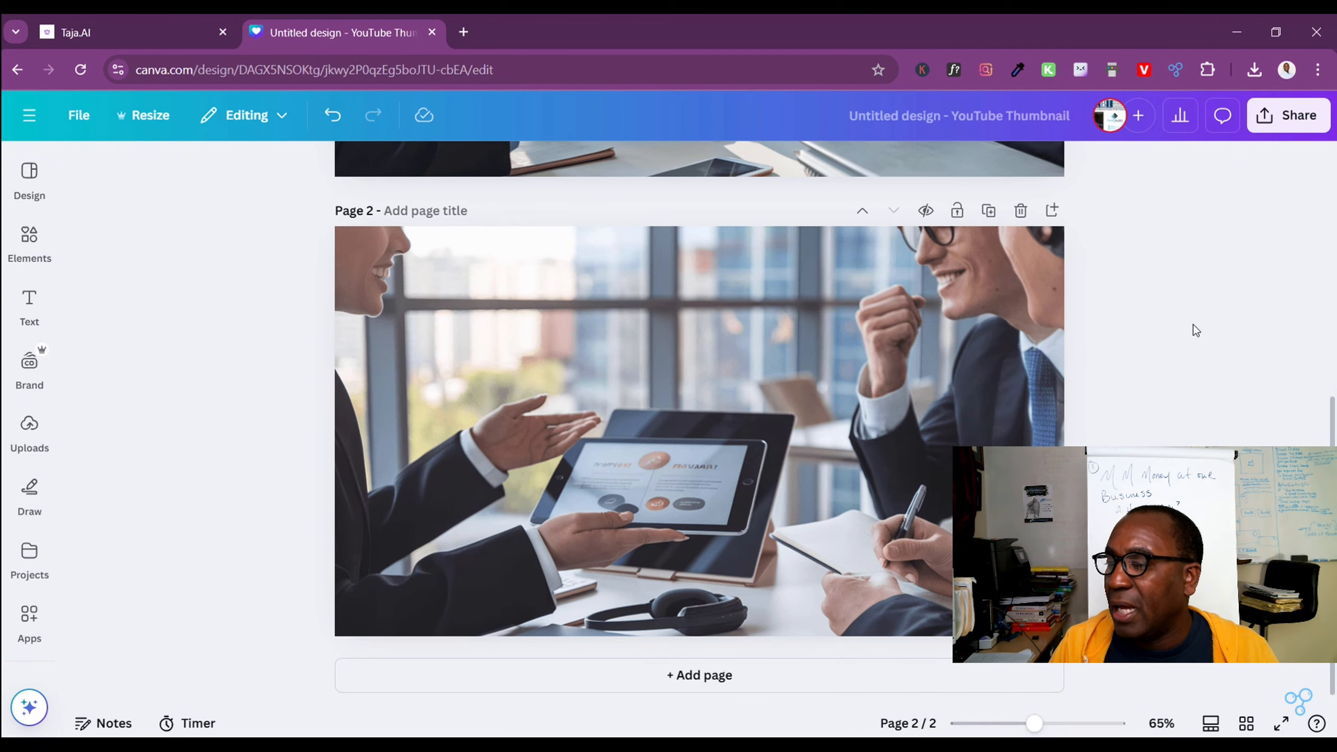
{"action": "left_click", "coordinate": [332, 115]}
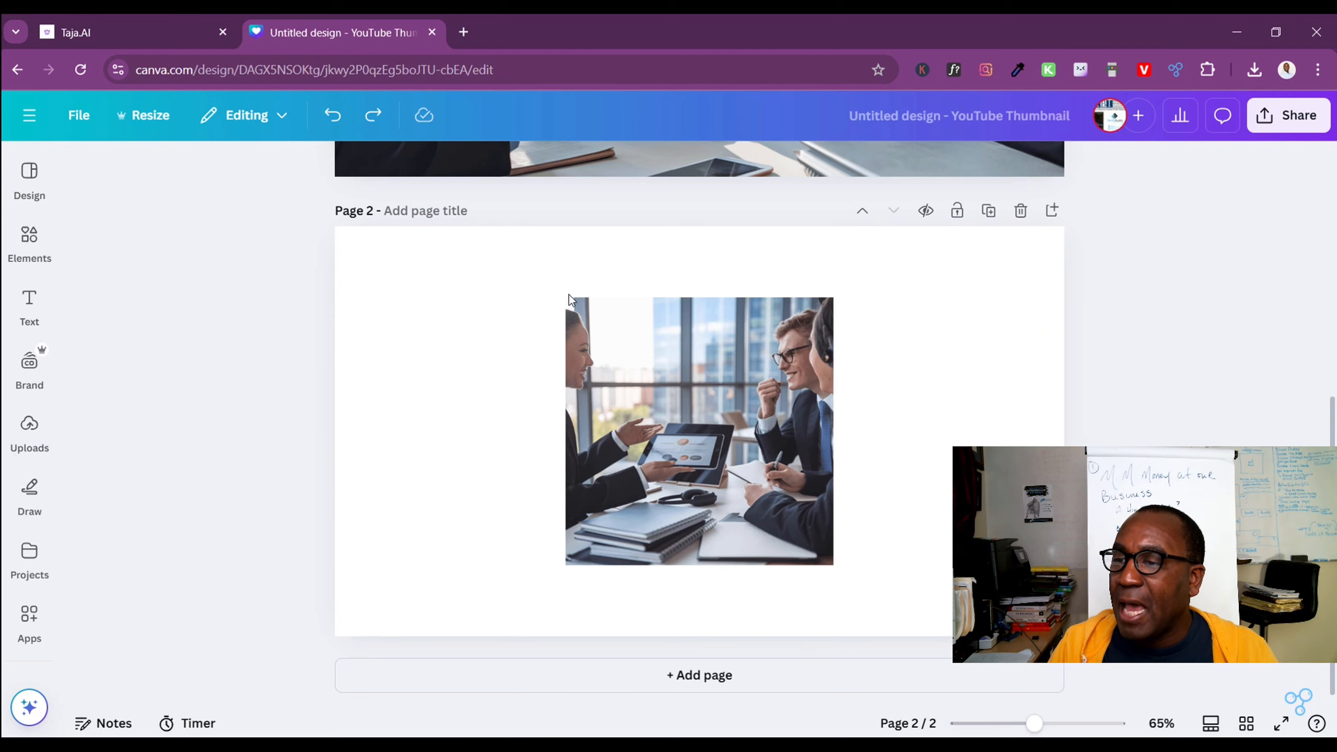
Align page 2's photo with the page's upper-left corner, enlarge it to the full page width and shift it slightly upward
{"action": "left_click_drag", "start_coordinate": [636, 385], "coordinate": [442, 328]}
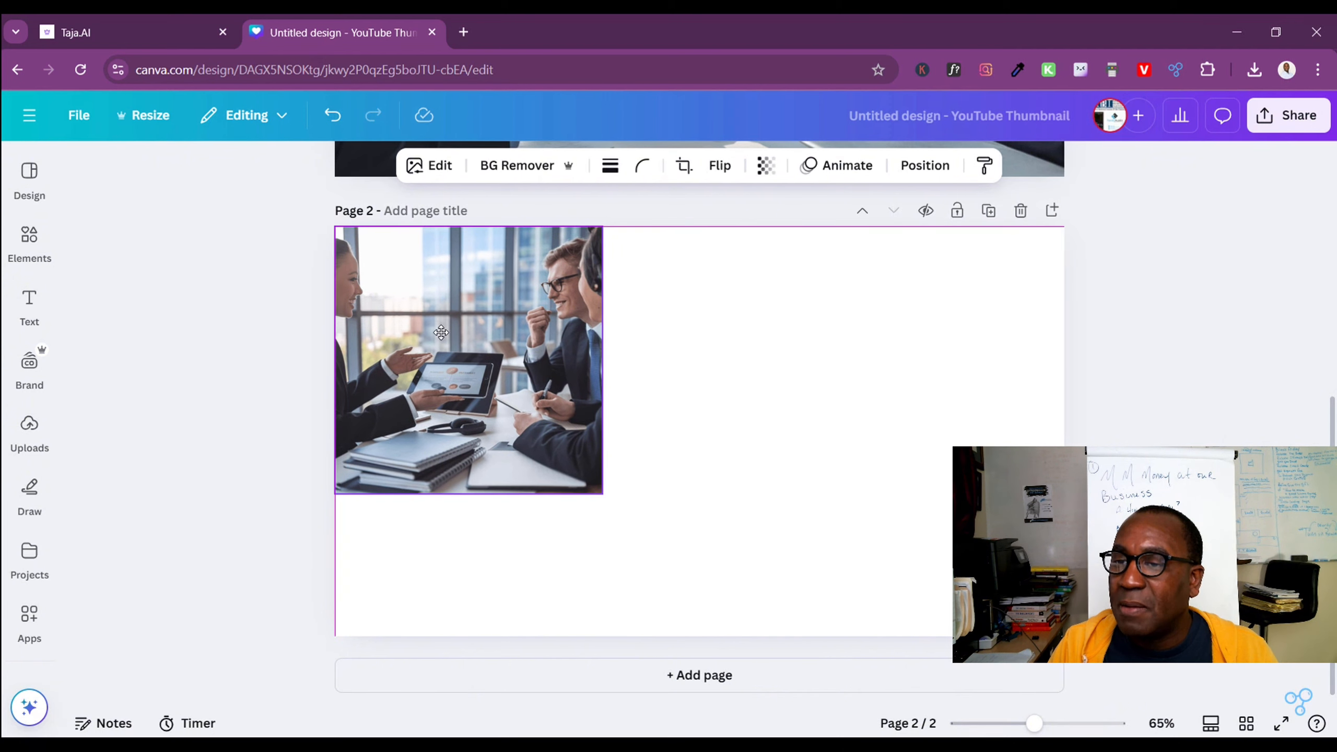
{"action": "left_click_drag", "start_coordinate": [603, 494], "coordinate": [1328, 687]}
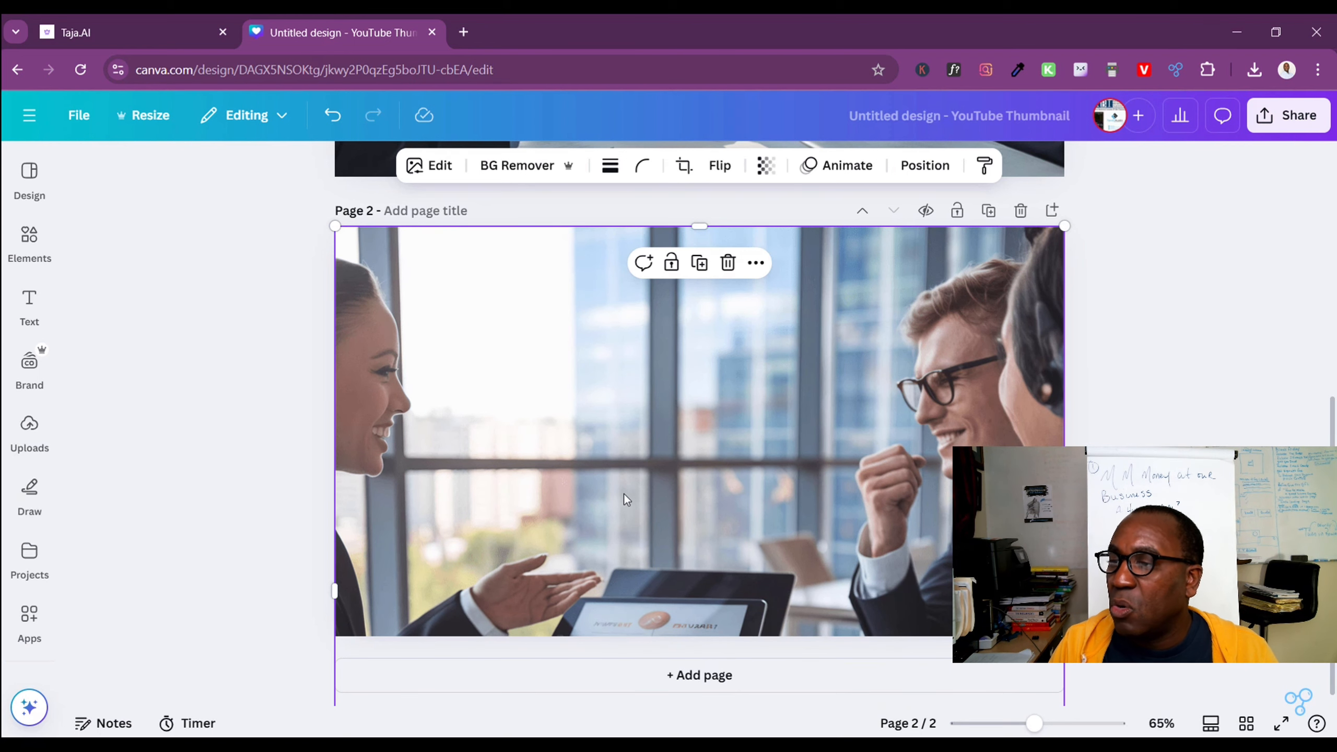
{"action": "left_click_drag", "start_coordinate": [624, 494], "coordinate": [627, 461]}
{"action": "left_click", "coordinate": [1257, 370]}
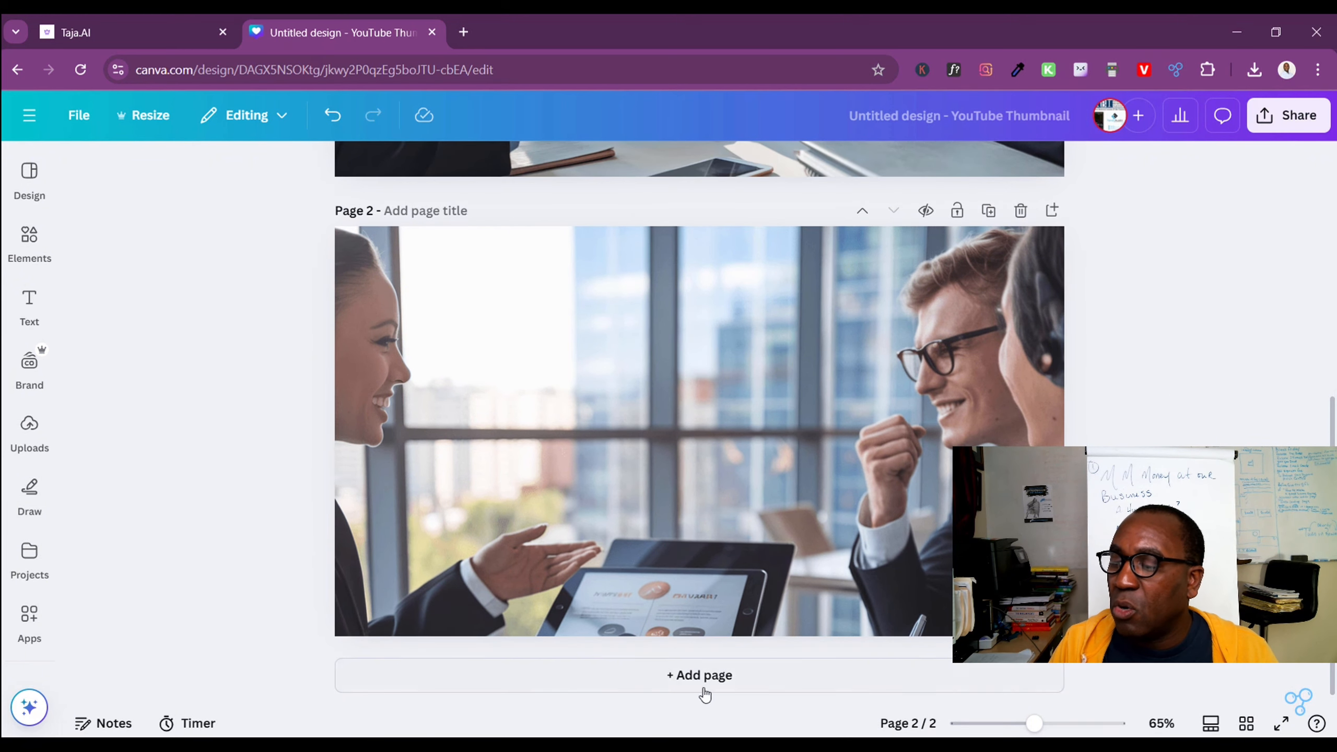
Add a third page and insert the uploaded photo of the standing woman showing a tablet to two colleagues
{"action": "left_click", "coordinate": [700, 672]}
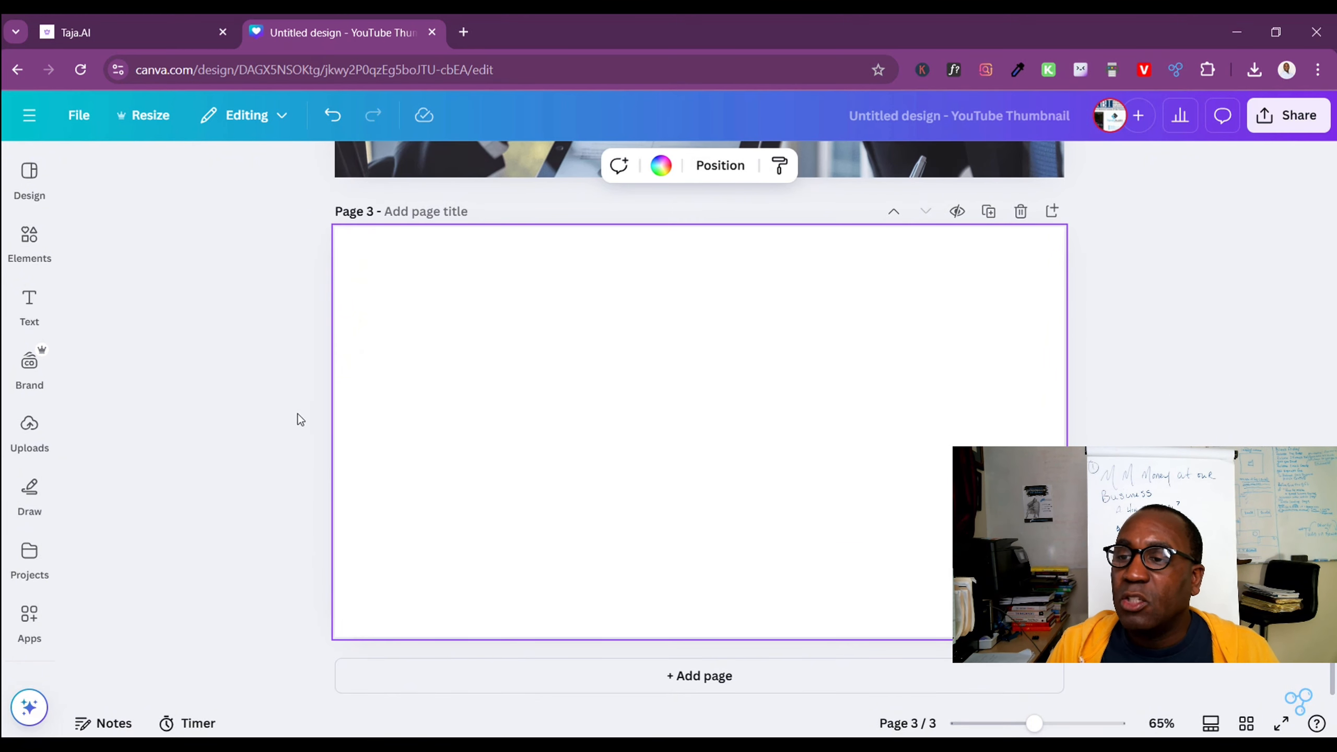
{"action": "scroll", "coordinate": [607, 389], "scroll_direction": "up", "scroll_amount": 10}
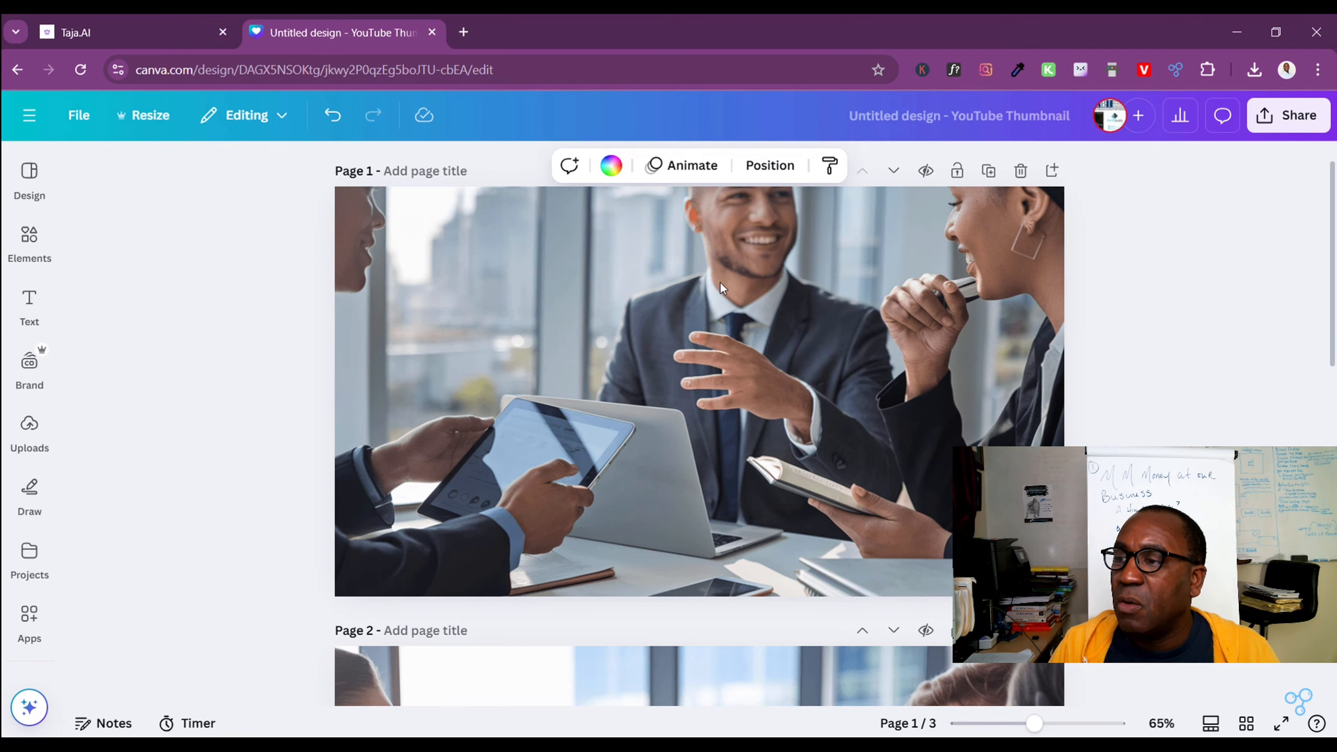
{"action": "scroll", "coordinate": [711, 423], "scroll_direction": "down", "scroll_amount": 6}
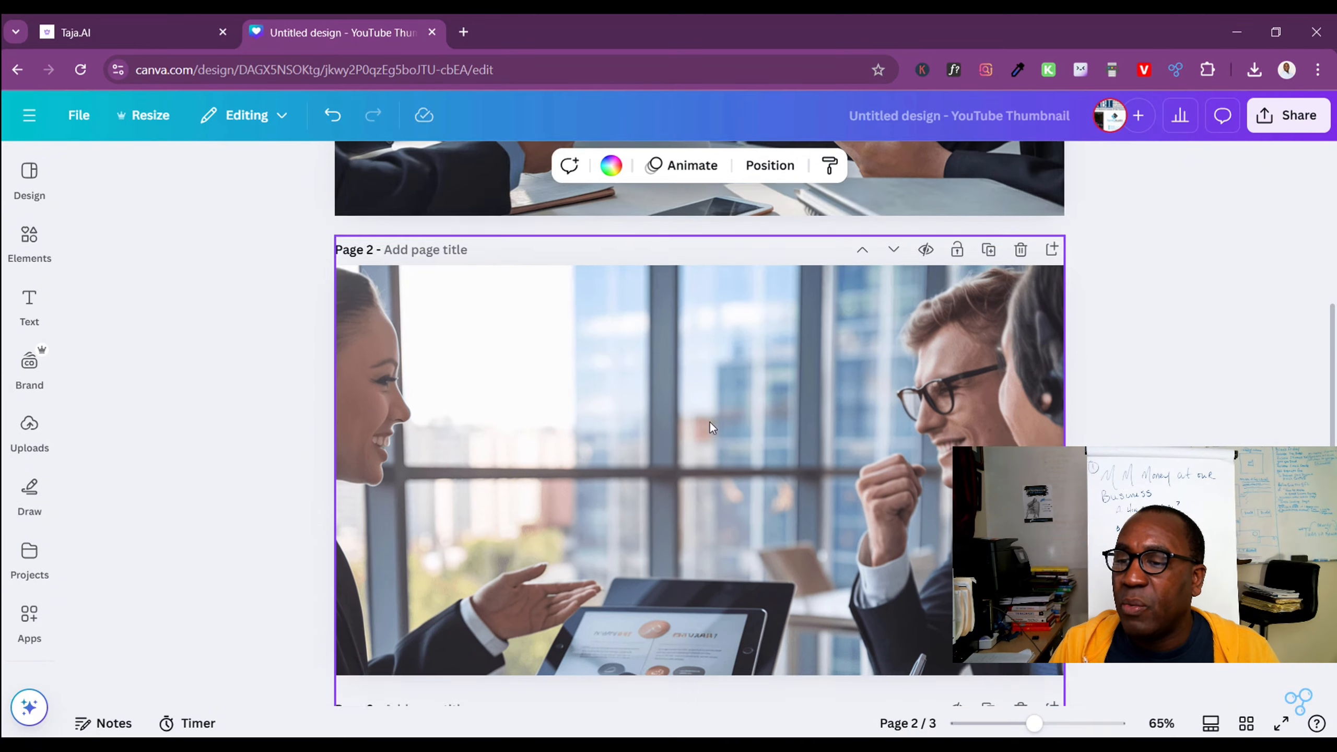
{"action": "scroll", "coordinate": [671, 450], "scroll_direction": "down", "scroll_amount": 3}
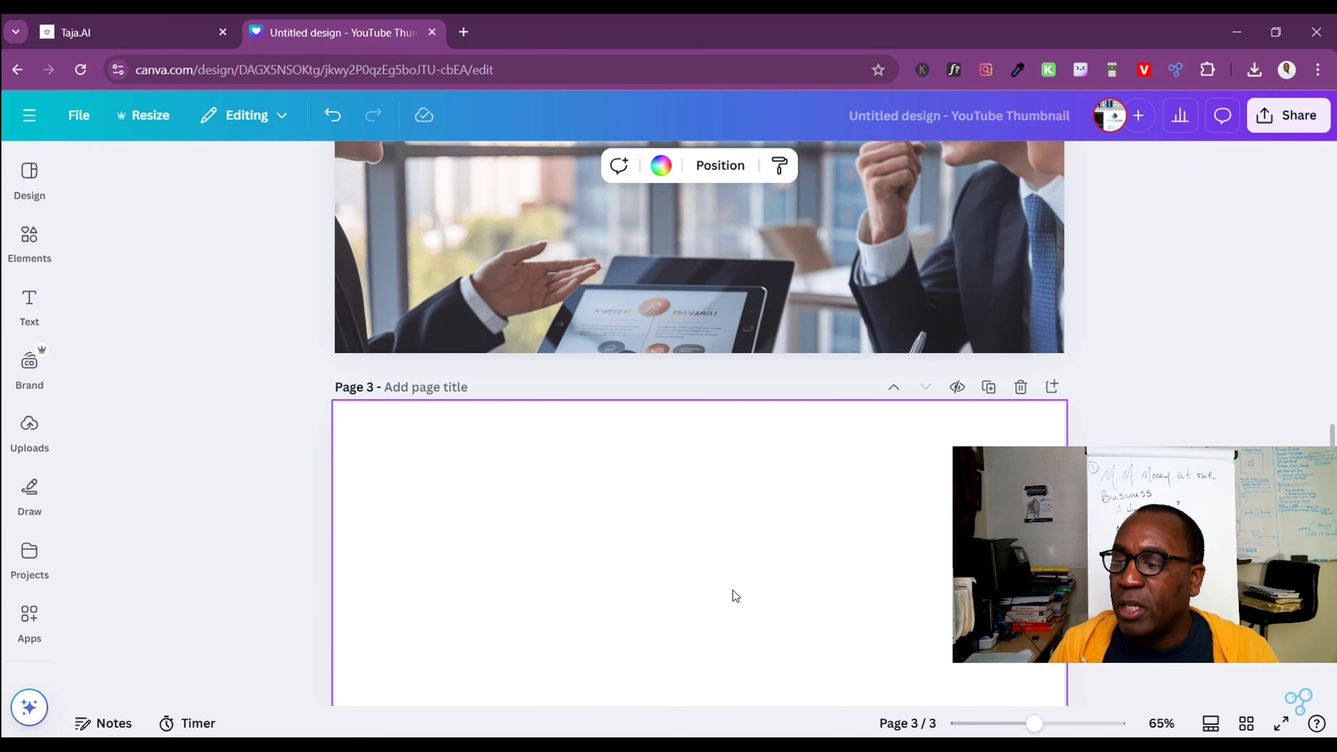
{"action": "scroll", "coordinate": [731, 593], "scroll_direction": "down", "scroll_amount": 3}
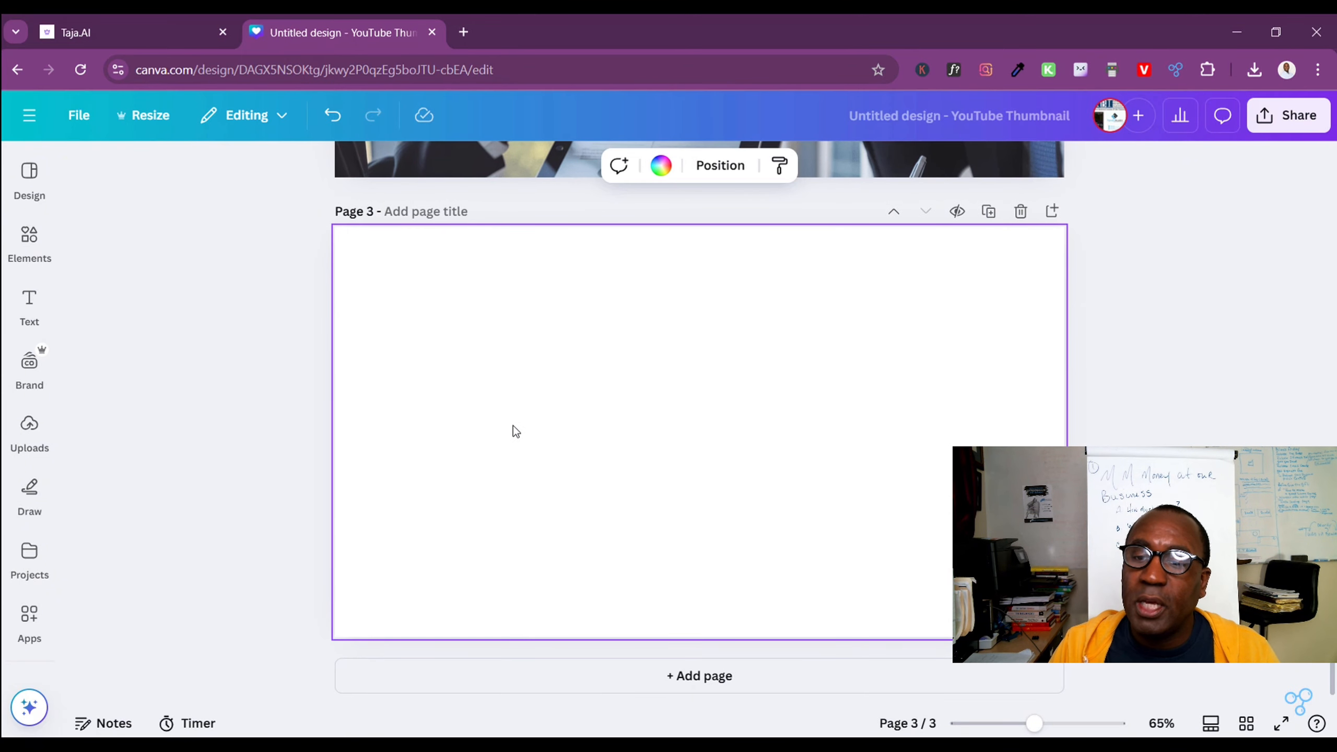
{"action": "left_click", "coordinate": [26, 463]}
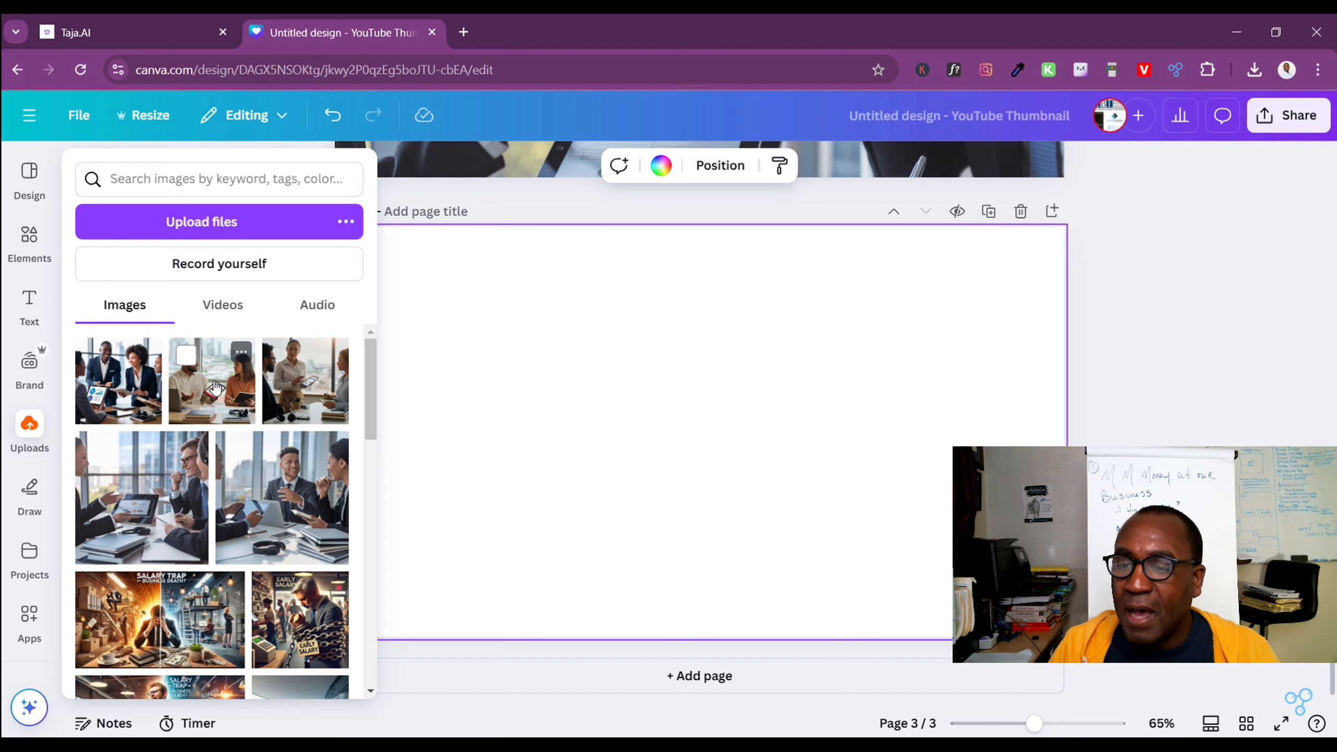
{"action": "left_click", "coordinate": [315, 412]}
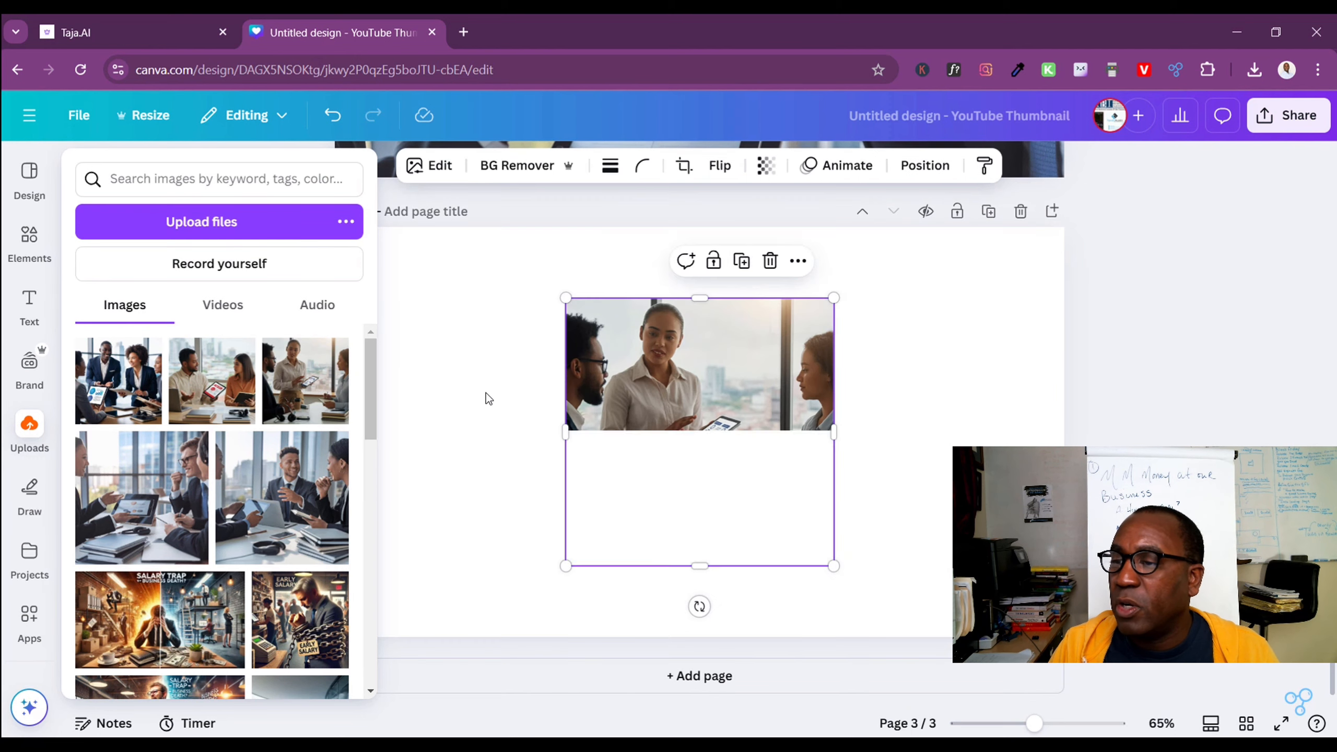
{"action": "left_click", "coordinate": [779, 453]}
{"action": "right_click", "coordinate": [725, 425]}
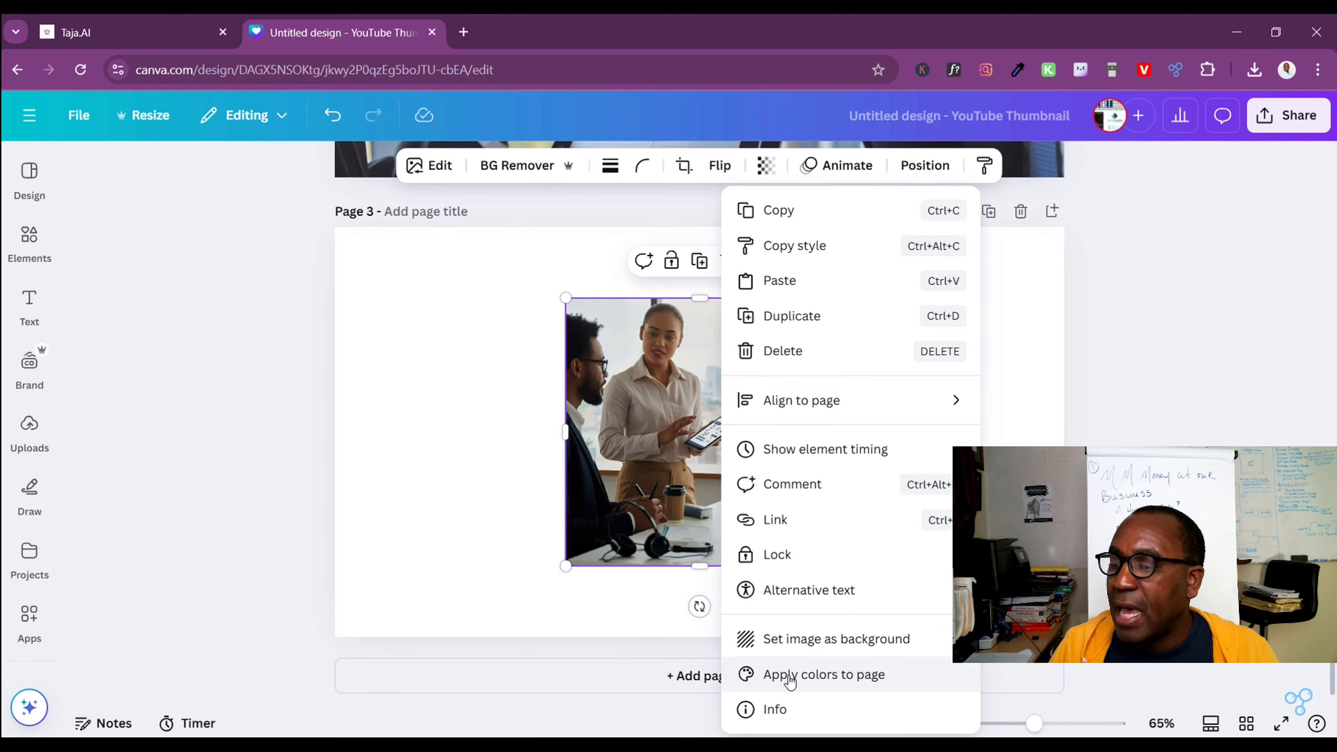
{"action": "left_click", "coordinate": [801, 639]}
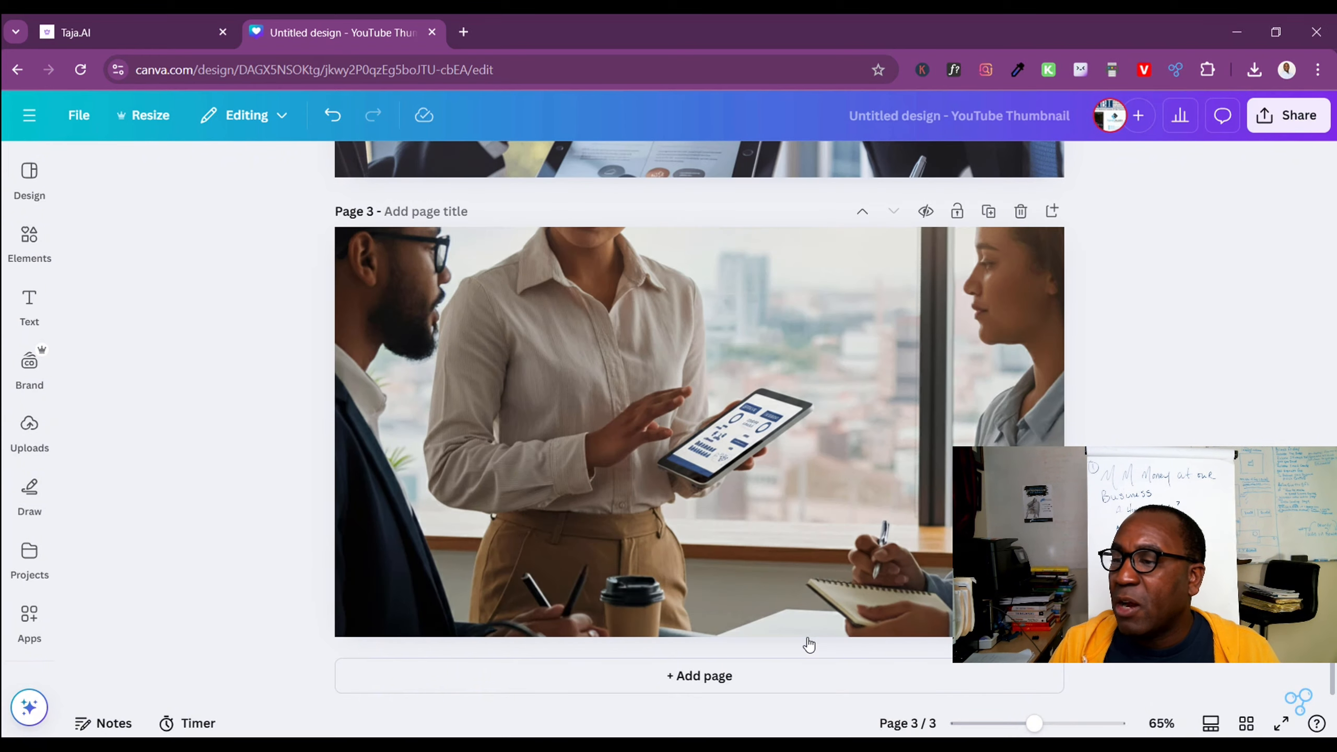
{"action": "left_click", "coordinate": [332, 114]}
Align page 3's photo with the page's upper-left corner and enlarge it proportionally to fill the page width
{"action": "left_click_drag", "start_coordinate": [741, 452], "coordinate": [514, 381]}
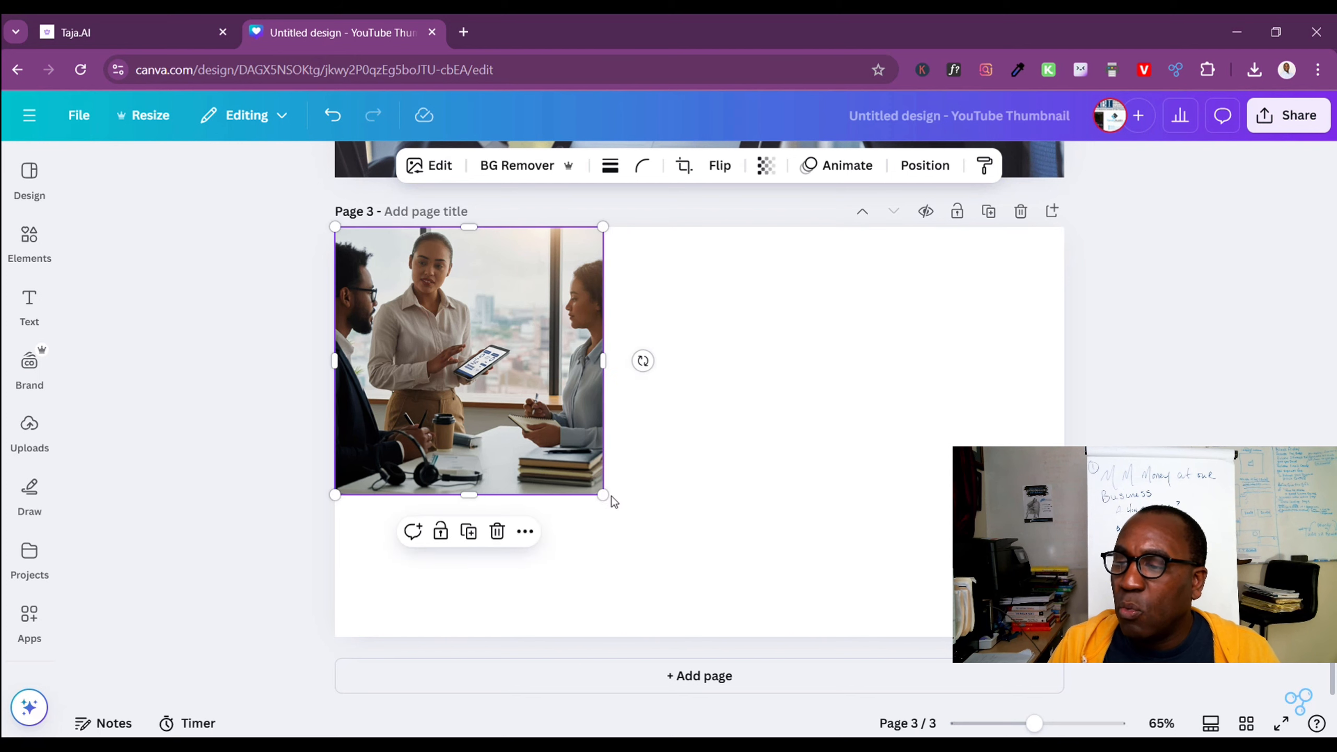
{"action": "left_click_drag", "start_coordinate": [601, 493], "coordinate": [1274, 729]}
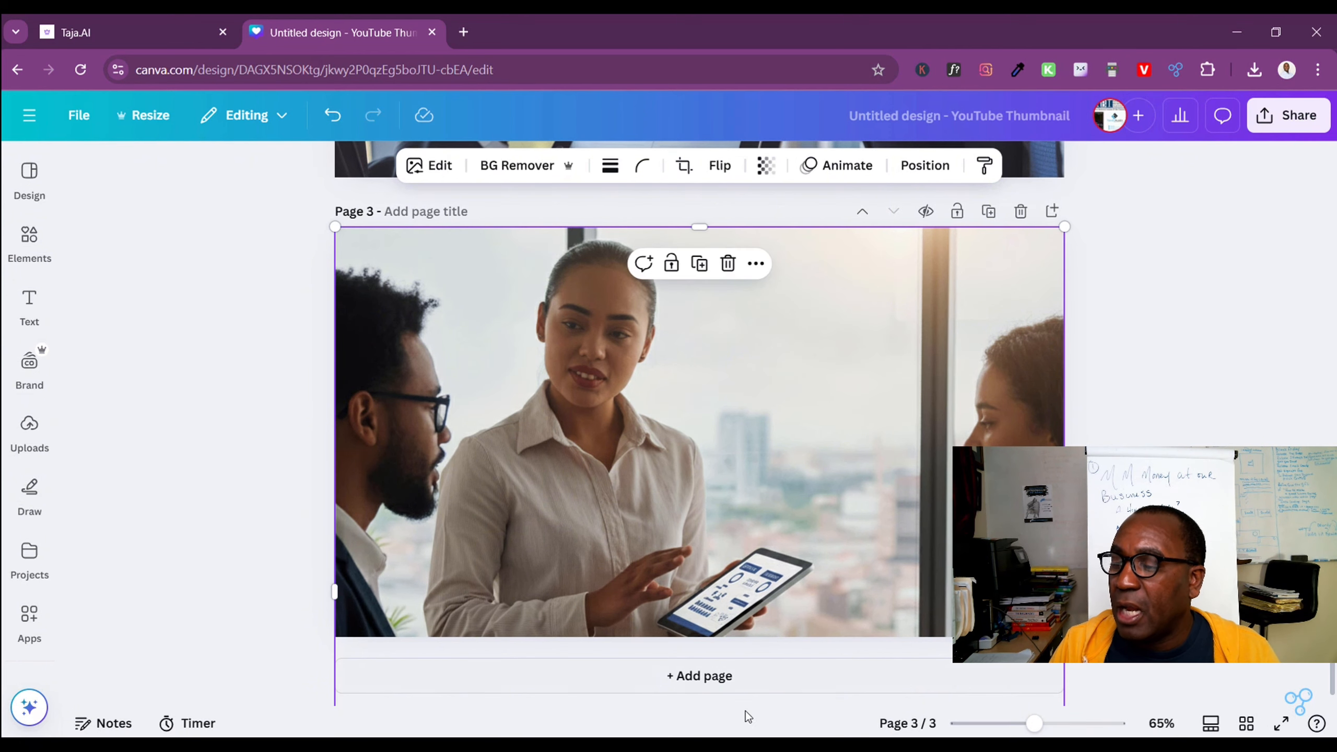
Add a fourth page and insert the uploaded photo of the man holding a tablet beside the woman in an orange shirt
{"action": "left_click", "coordinate": [677, 681]}
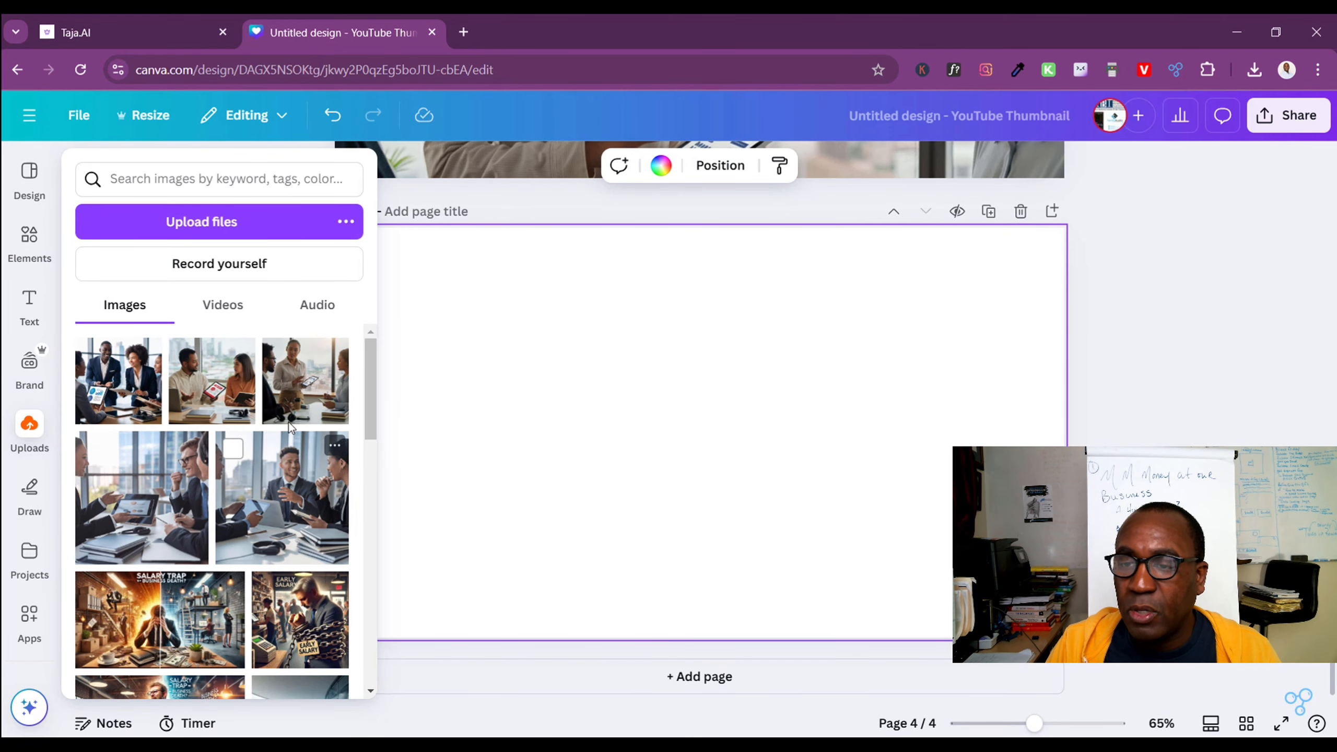
{"action": "left_click", "coordinate": [209, 380]}
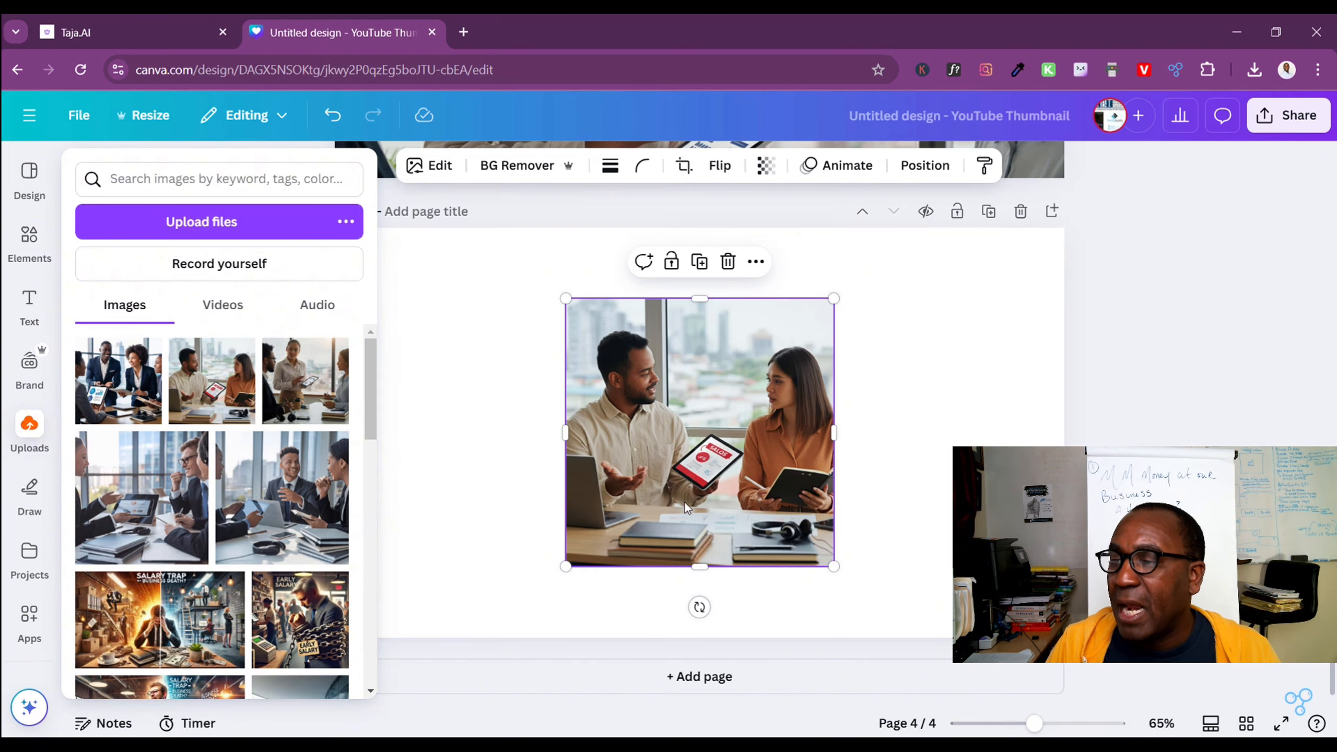
{"action": "right_click", "coordinate": [675, 477]}
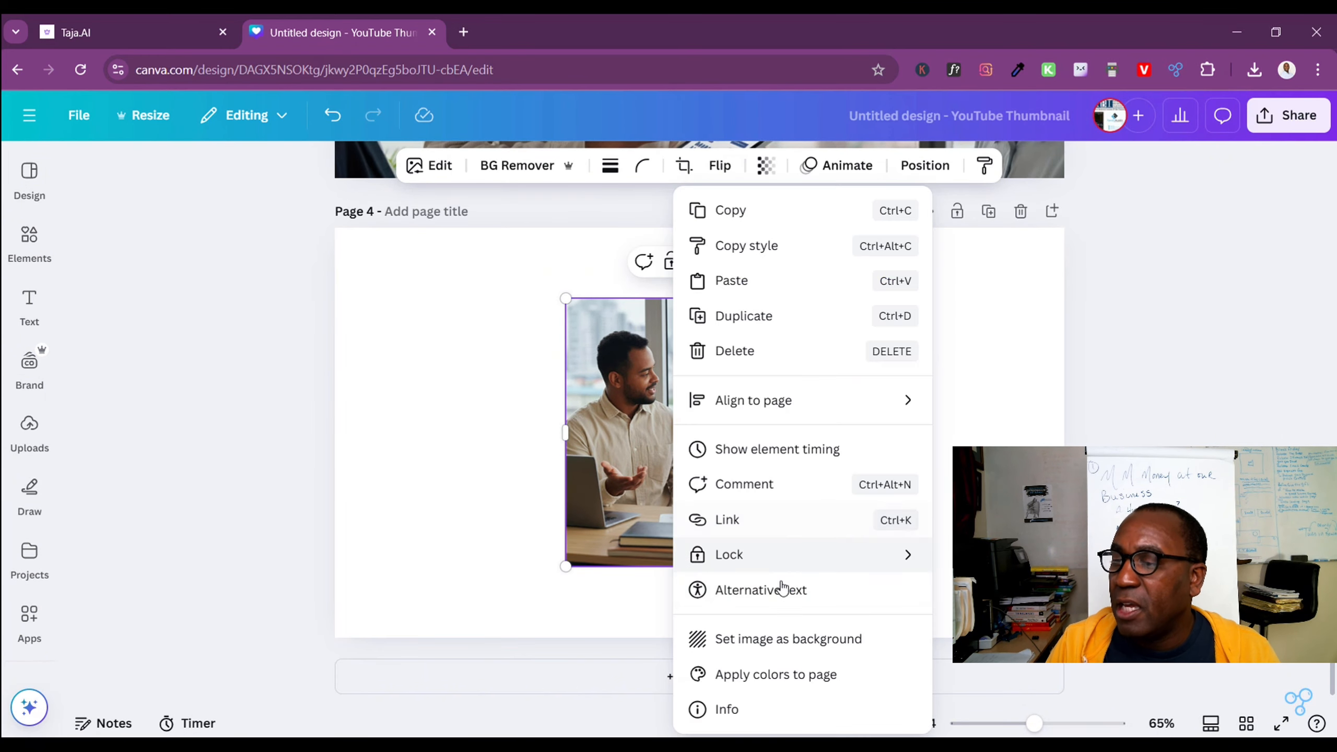
{"action": "left_click", "coordinate": [766, 640]}
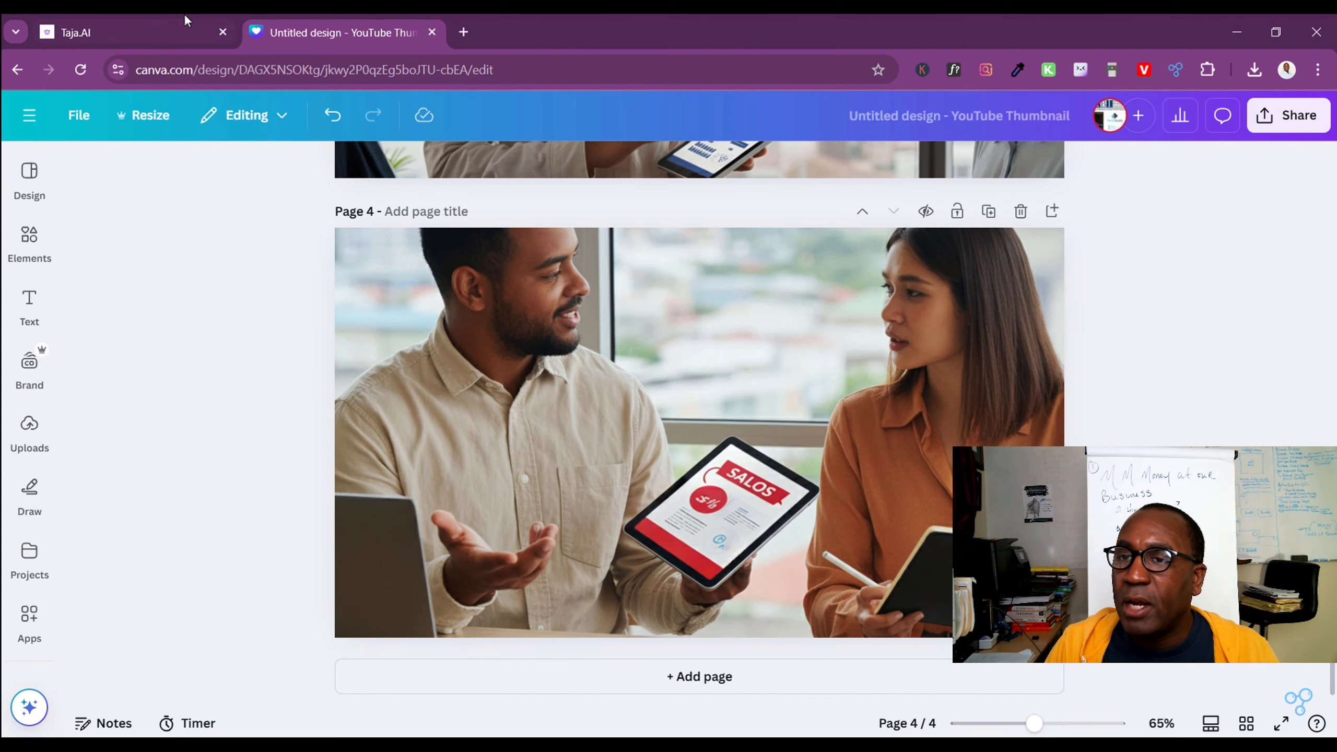
{"action": "left_click", "coordinate": [340, 123]}
Enlarge page 4's photo from the page's upper-left corner to the full page width, and shift it up to show the tablet
{"action": "left_click_drag", "start_coordinate": [740, 433], "coordinate": [528, 361]}
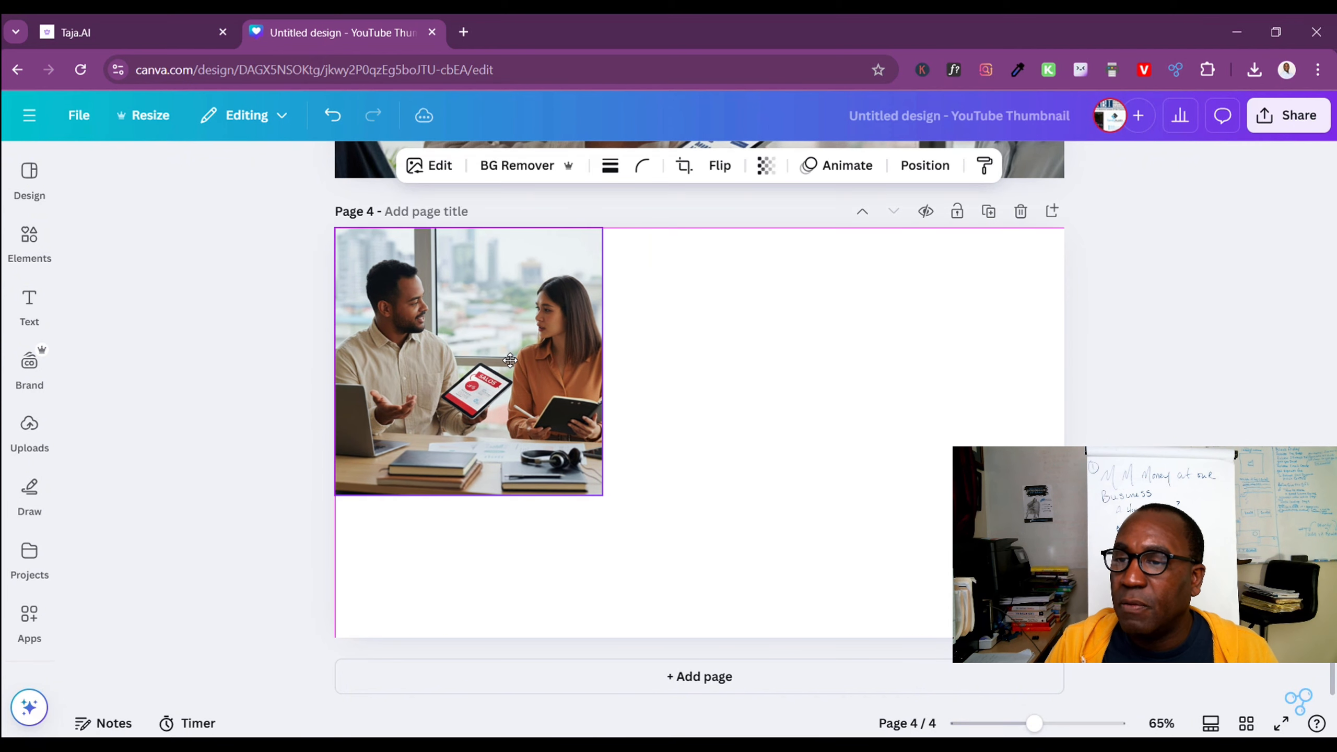
{"action": "left_click_drag", "start_coordinate": [622, 495], "coordinate": [1296, 690]}
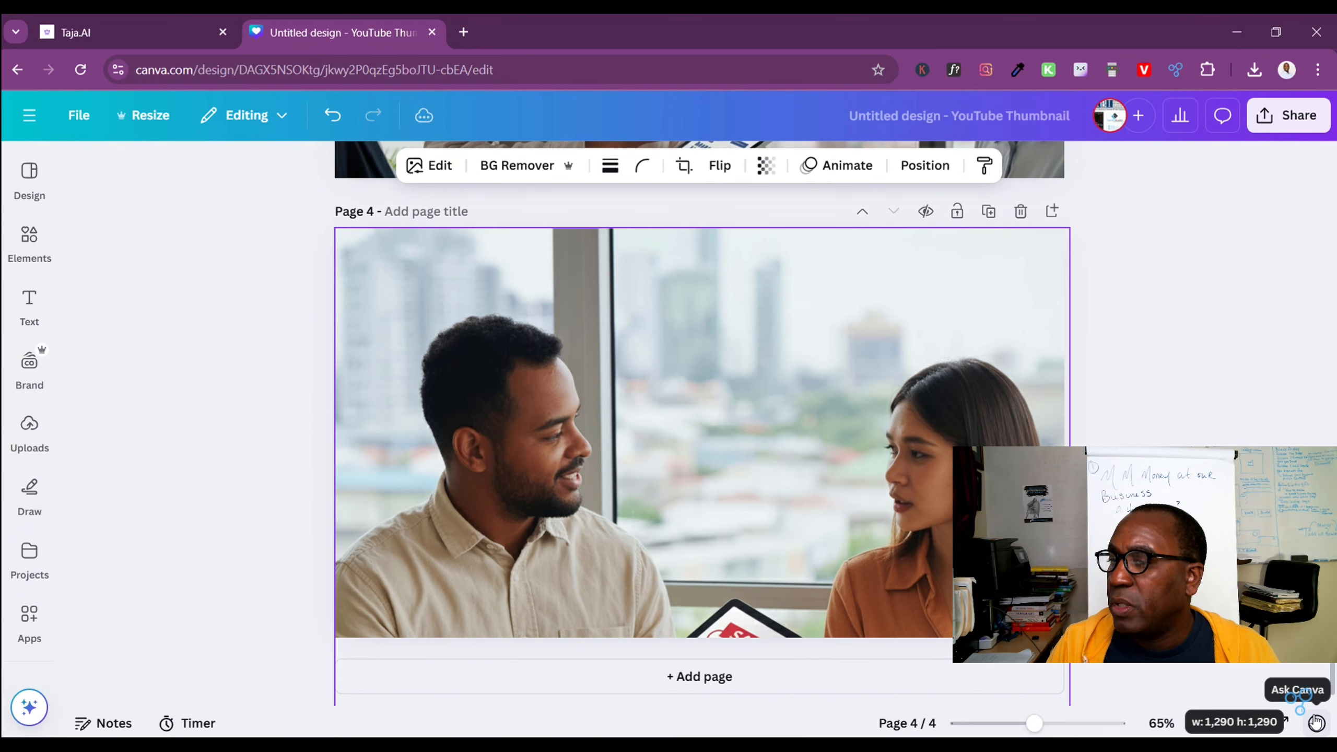
{"action": "left_click_drag", "start_coordinate": [793, 533], "coordinate": [793, 452]}
{"action": "left_click", "coordinate": [1185, 394]}
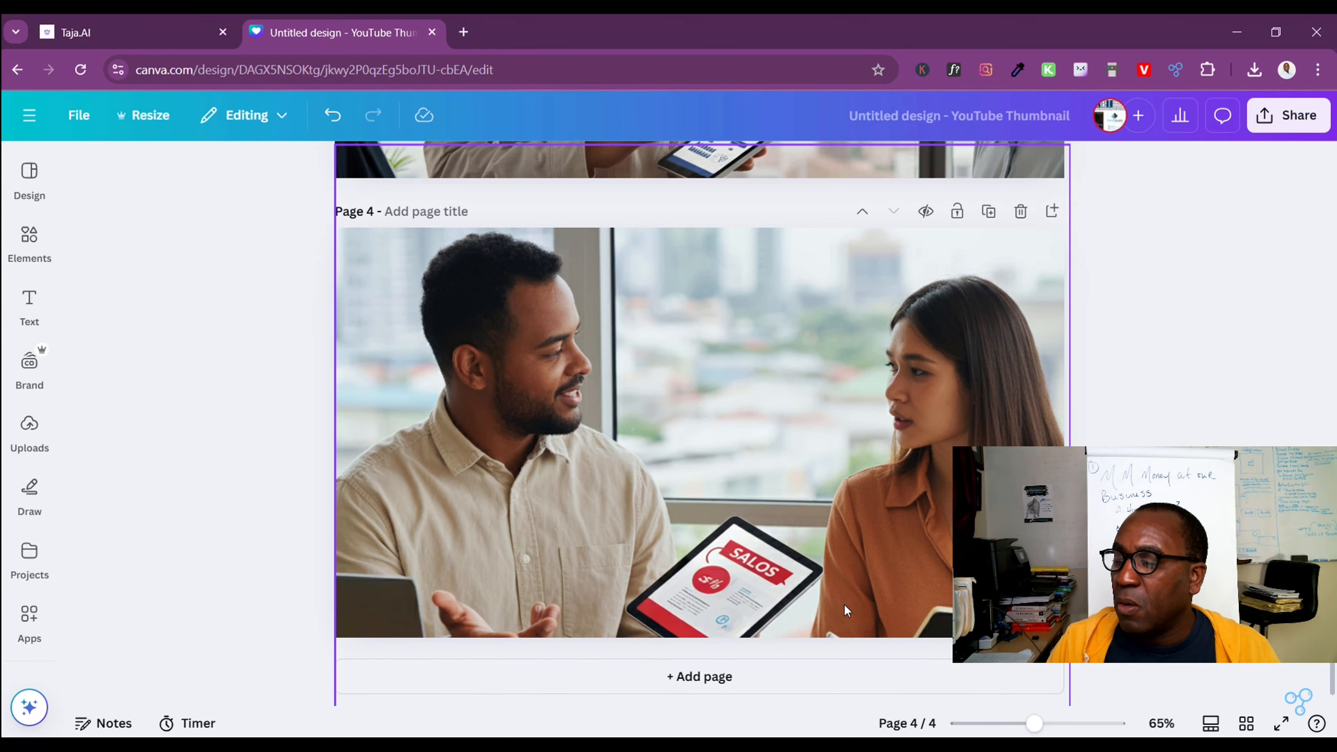
Add a fifth page and insert the uploaded photo of the smiling man and curly-haired woman in navy suits
{"action": "left_click", "coordinate": [708, 684]}
{"action": "left_click", "coordinate": [221, 247]}
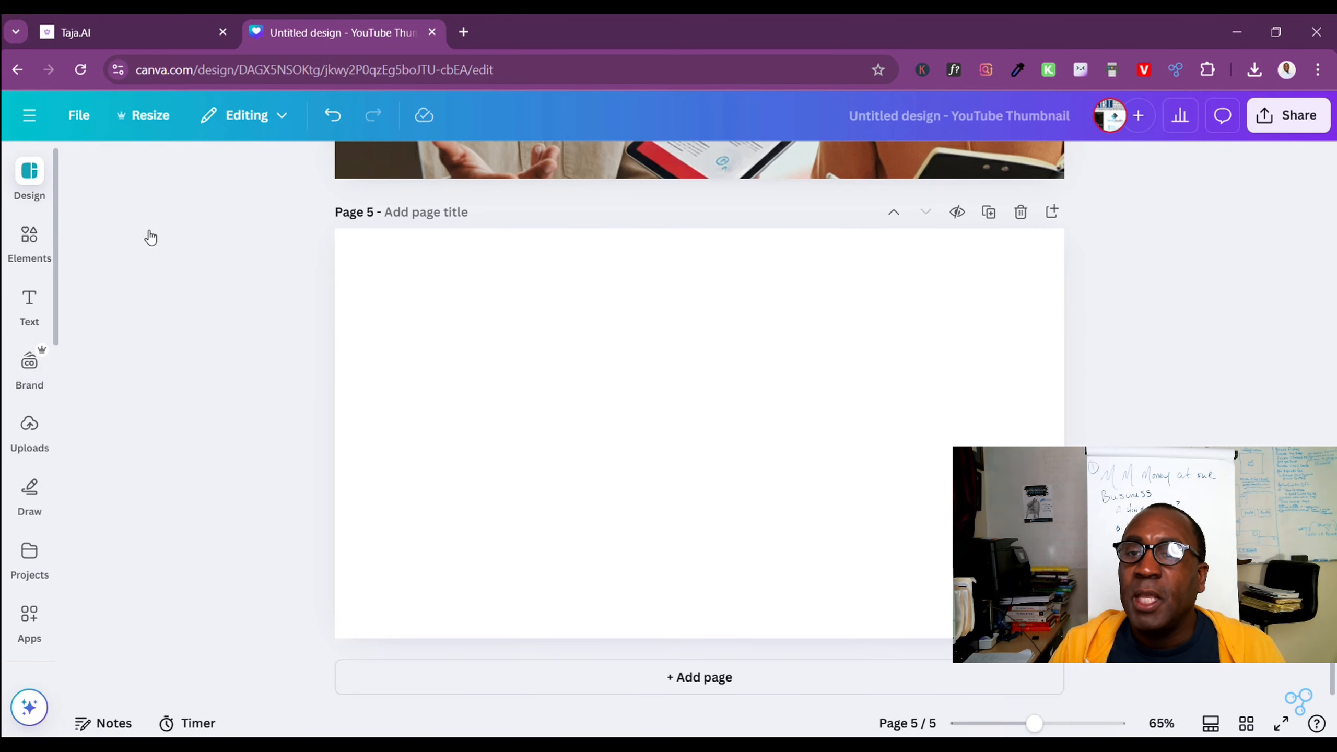
{"action": "mouse_move", "coordinate": [29, 237]}
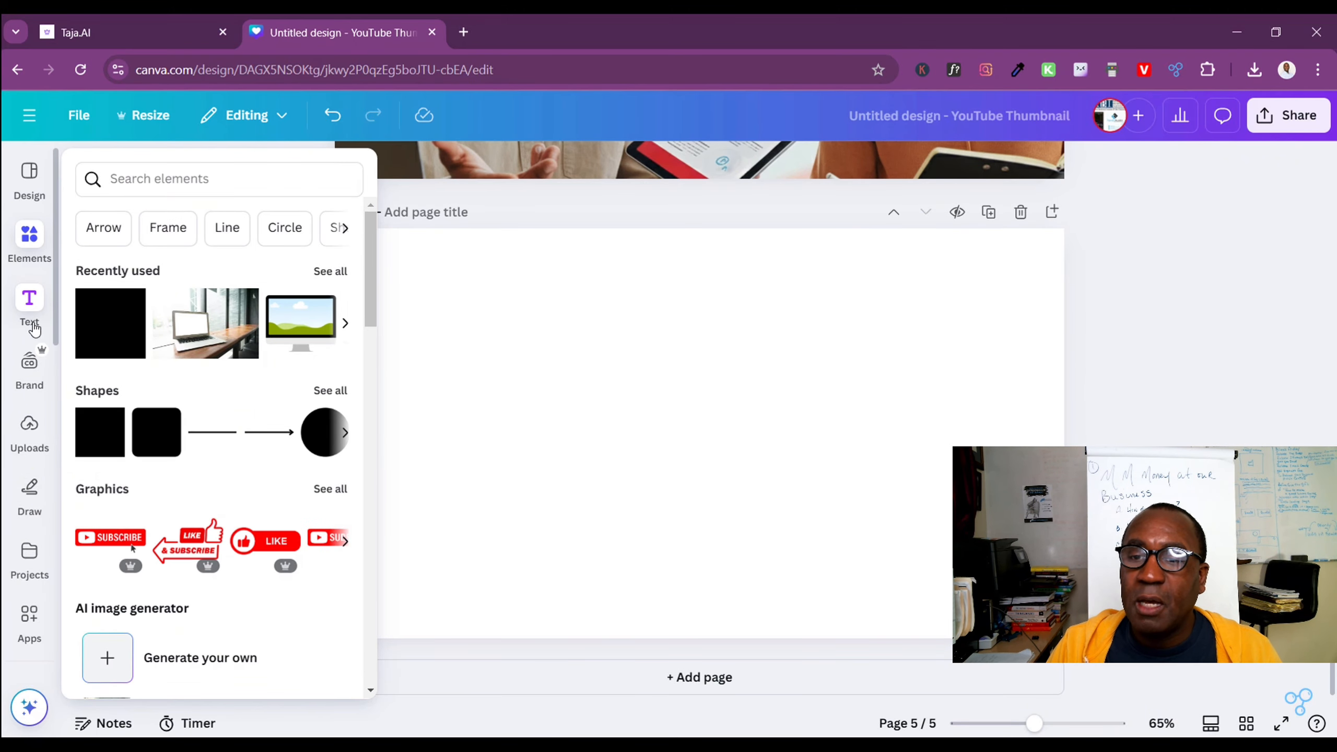
{"action": "mouse_move", "coordinate": [25, 447]}
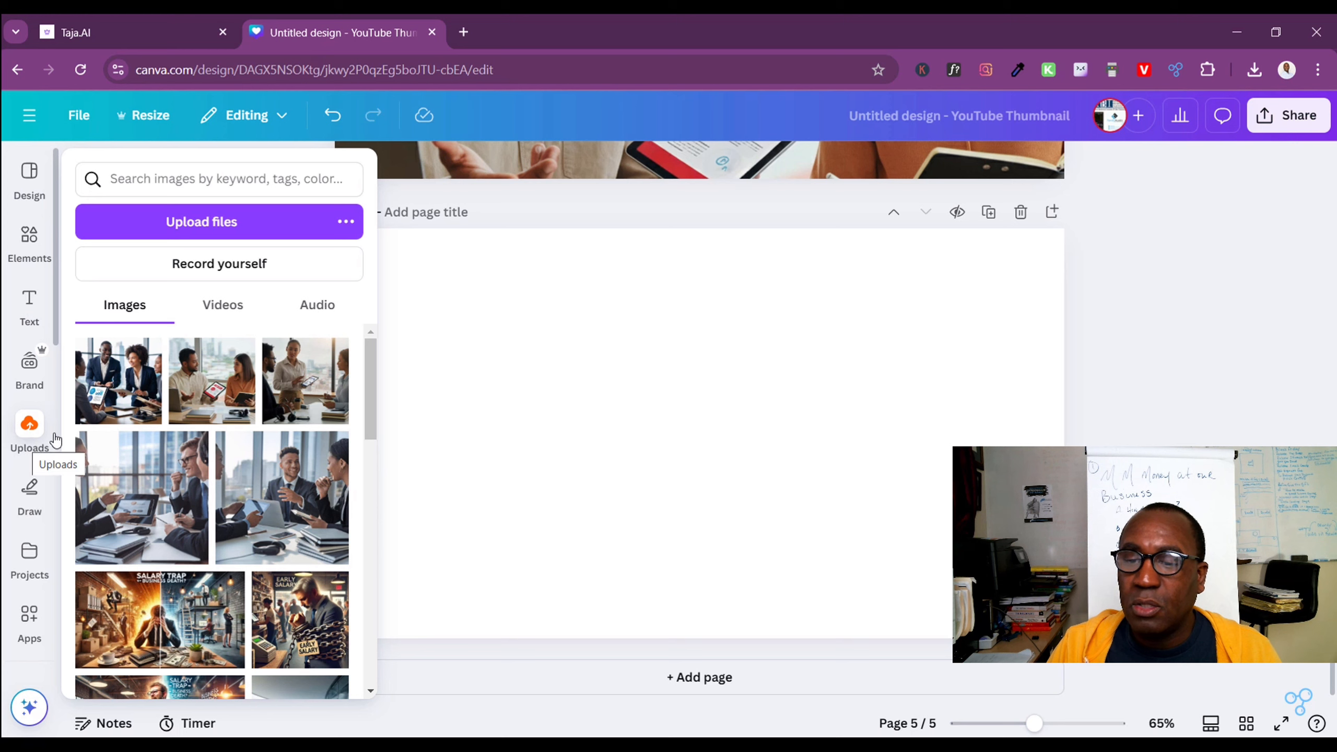
{"action": "left_click", "coordinate": [129, 387]}
Enlarge page 5's photo from the page's upper-left corner to the full page width, and shift it up to show the tablet
{"action": "left_click_drag", "start_coordinate": [622, 457], "coordinate": [443, 393]}
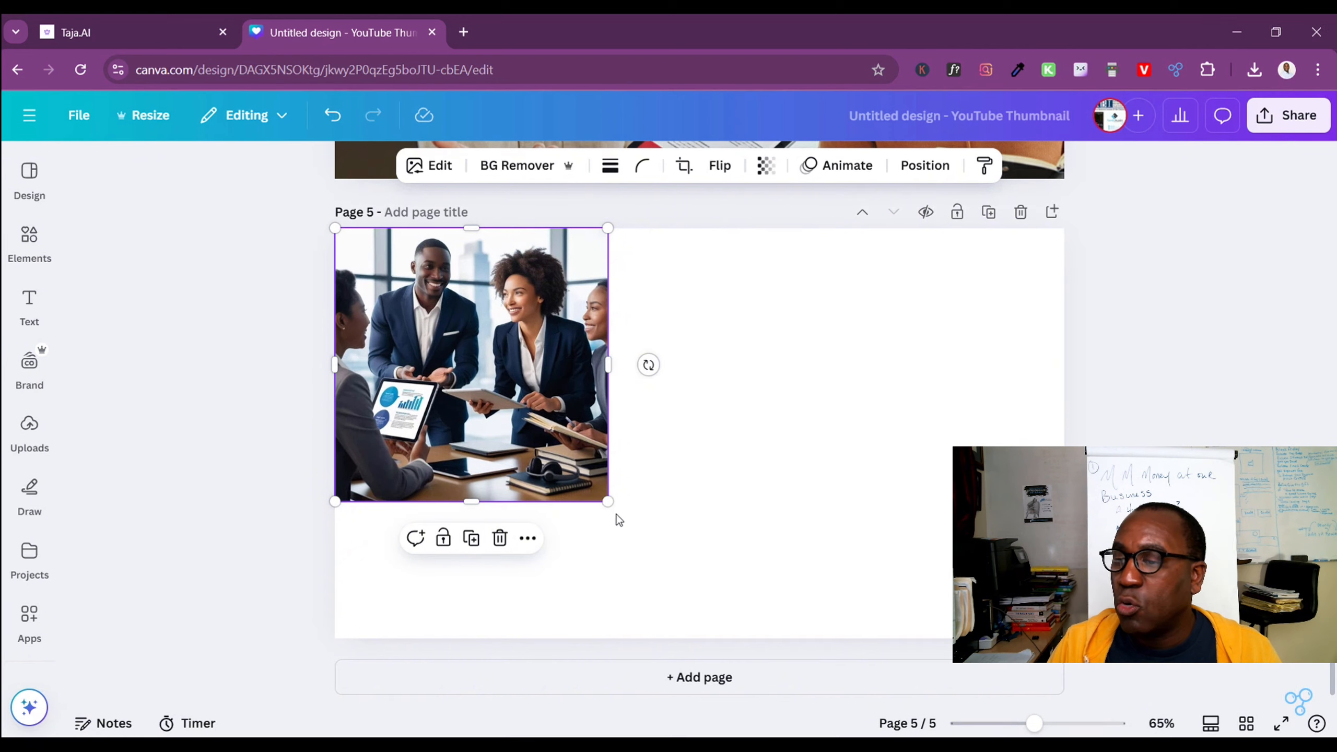
{"action": "left_click_drag", "start_coordinate": [609, 501], "coordinate": [1142, 695]}
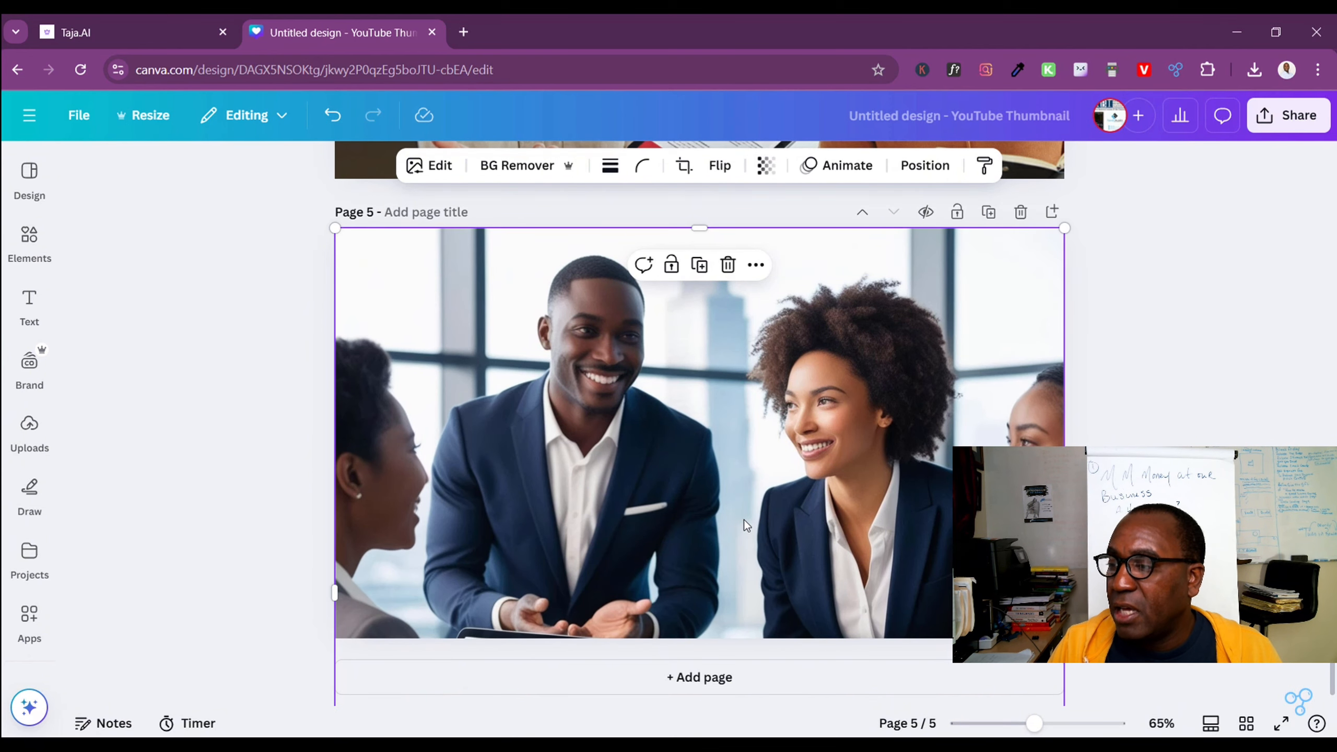
{"action": "left_click_drag", "start_coordinate": [744, 519], "coordinate": [739, 464]}
{"action": "left_click_drag", "start_coordinate": [740, 464], "coordinate": [745, 484]}
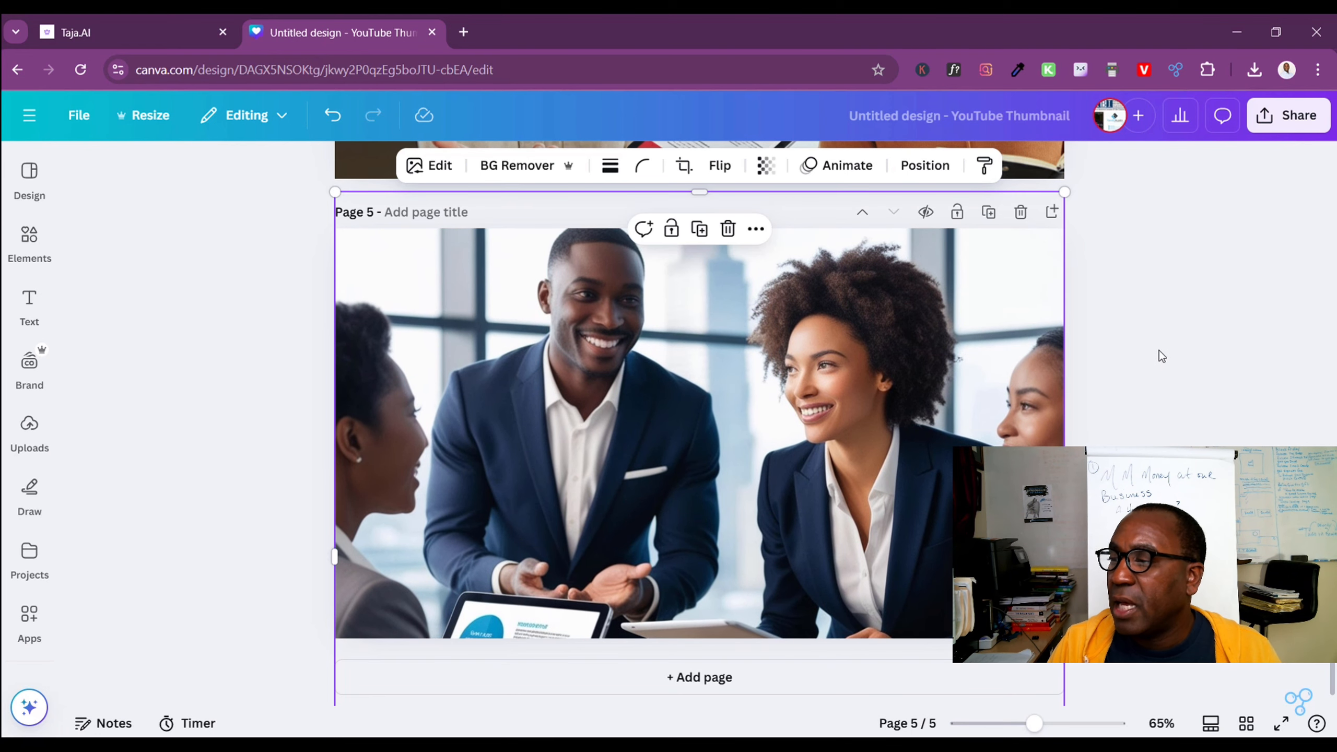
{"action": "left_click", "coordinate": [1179, 325]}
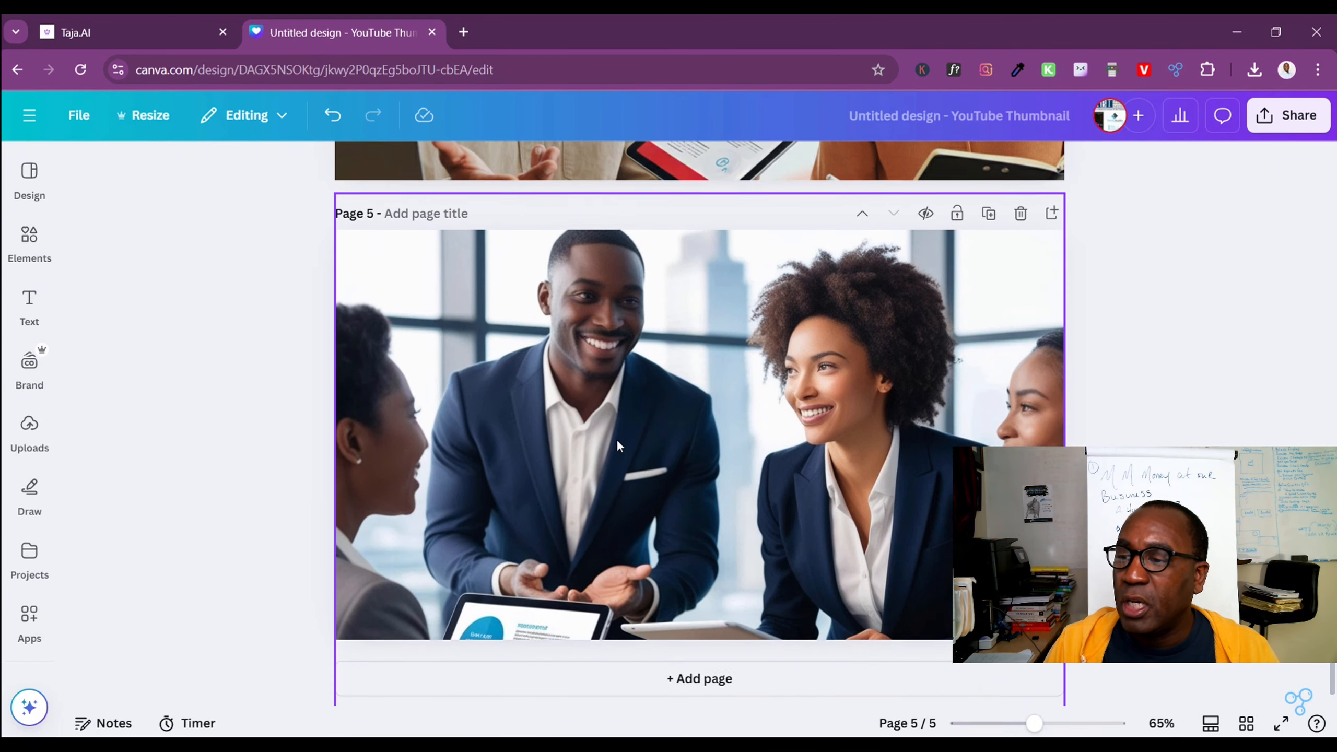
Review the photo pages from page 5 back to page 1, checking page 1's background photo
{"action": "scroll", "coordinate": [616, 439], "scroll_direction": "up", "scroll_amount": 5}
{"action": "scroll", "coordinate": [683, 313], "scroll_direction": "up", "scroll_amount": 10}
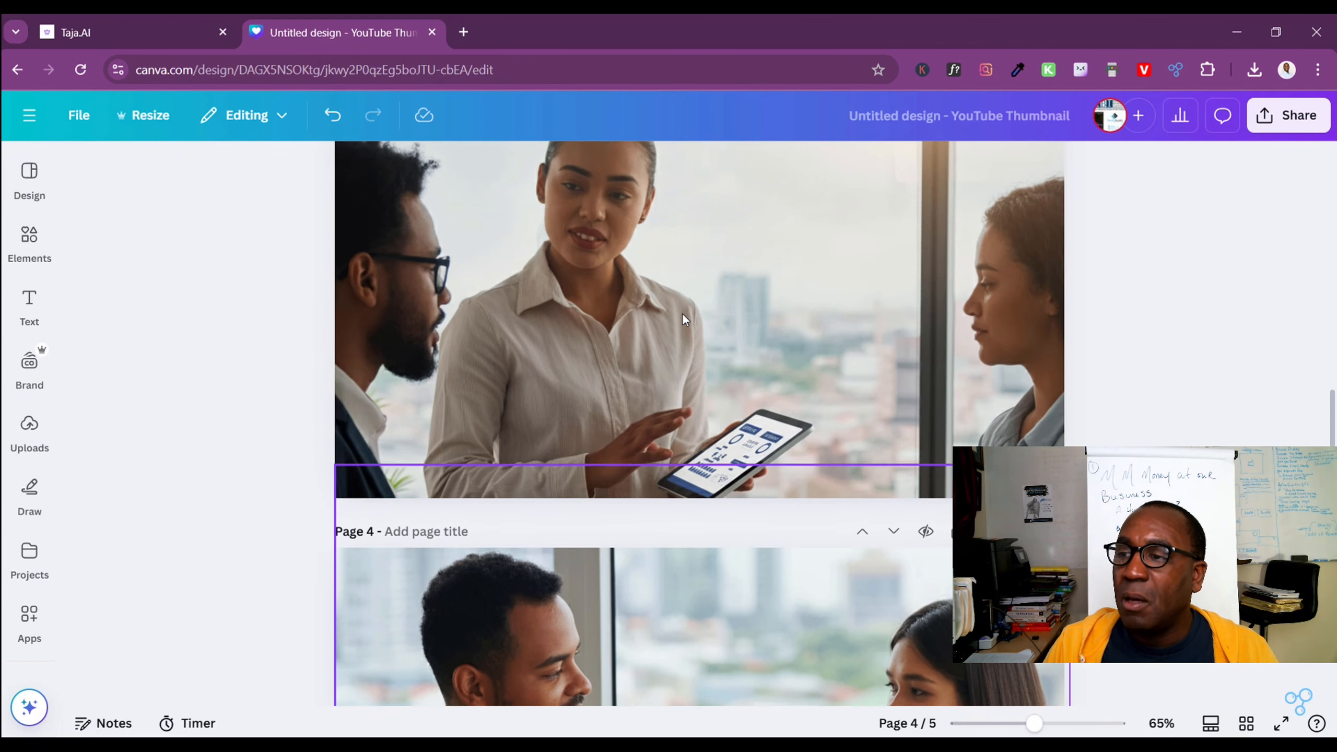
{"action": "scroll", "coordinate": [667, 287], "scroll_direction": "up", "scroll_amount": 6}
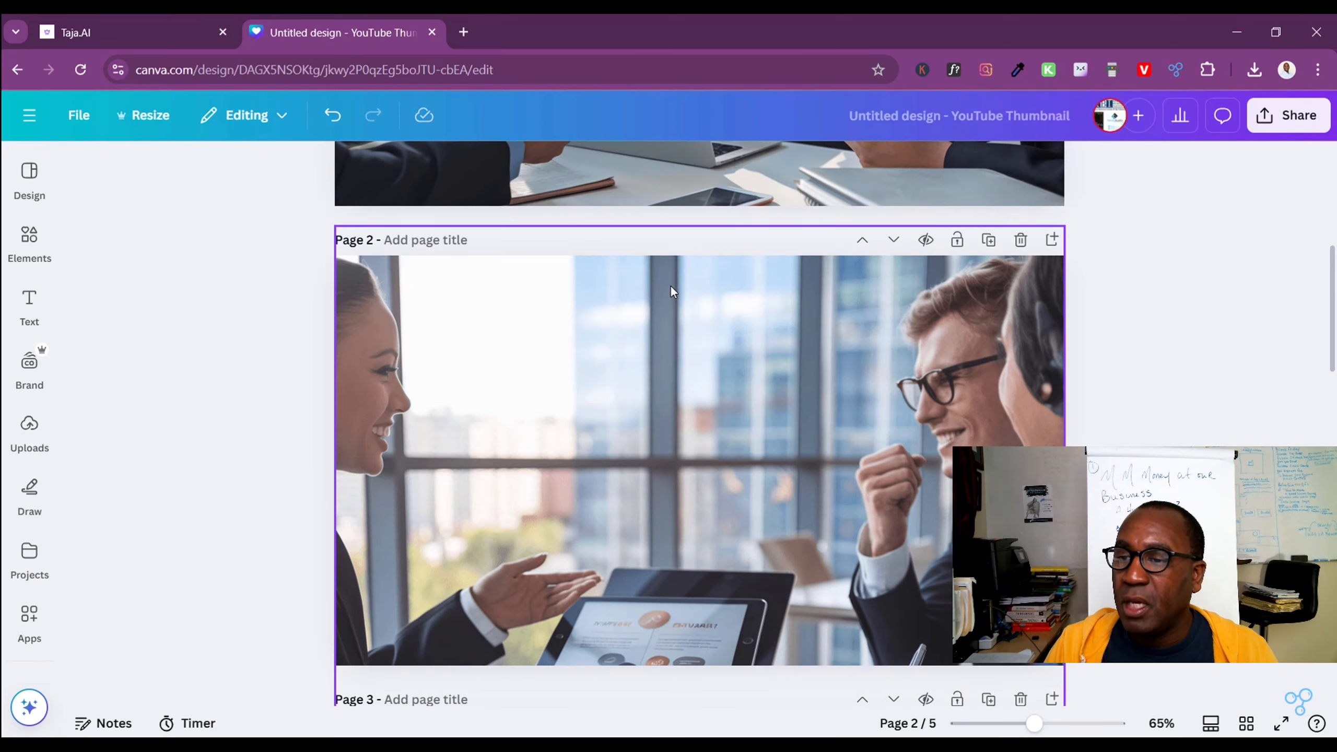
{"action": "scroll", "coordinate": [737, 368], "scroll_direction": "up", "scroll_amount": 4}
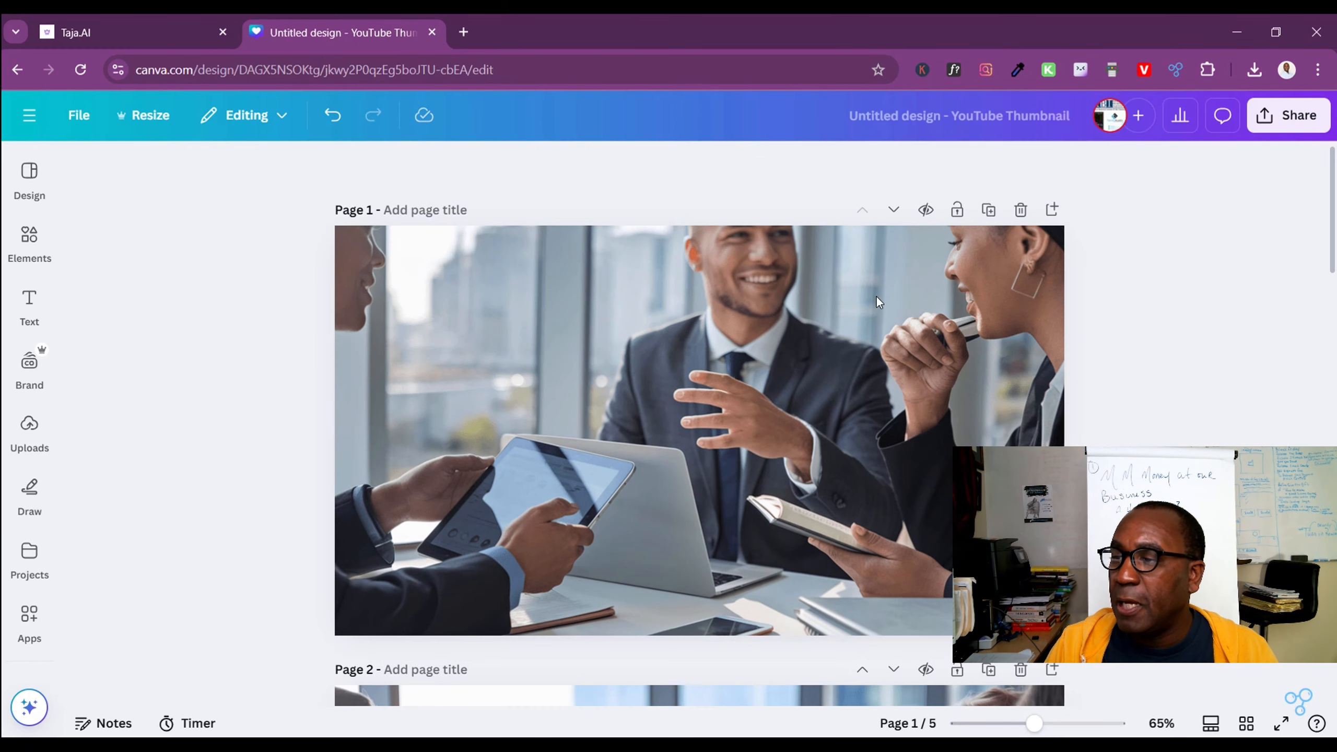
{"action": "left_click", "coordinate": [703, 378]}
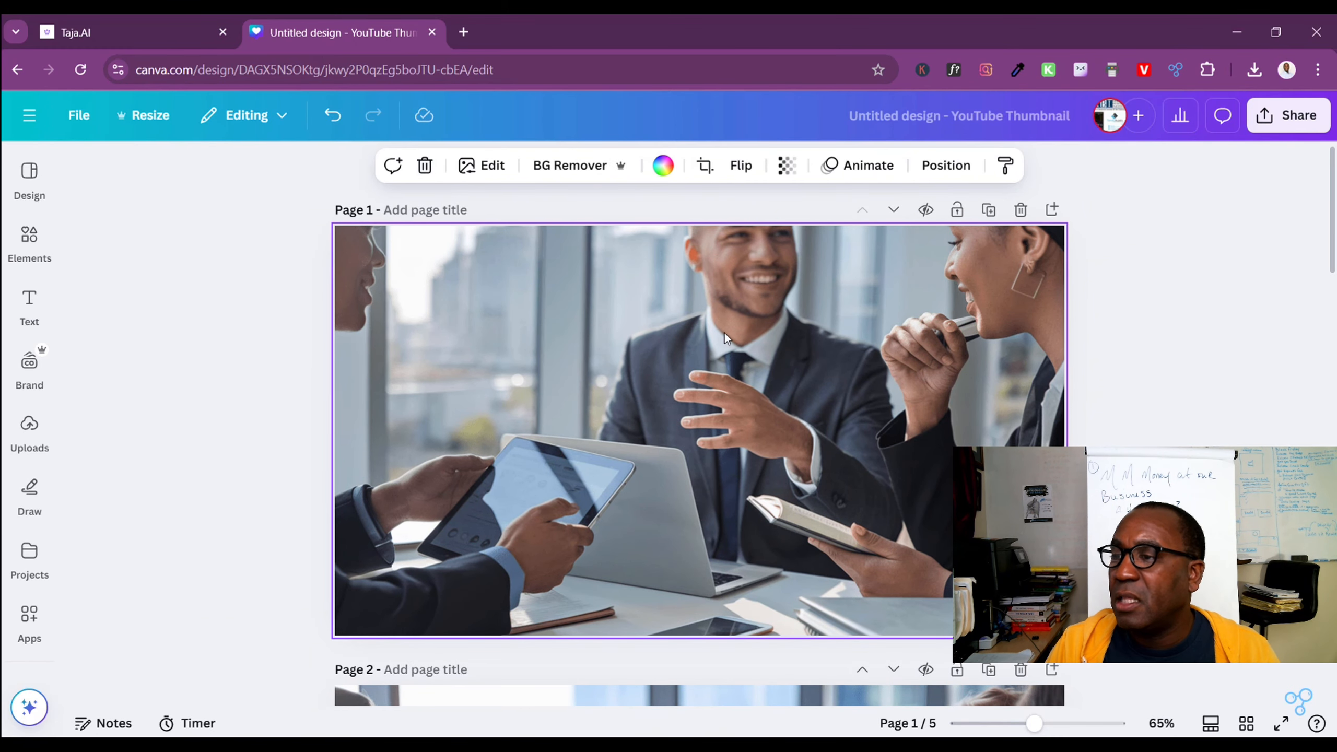
{"action": "left_click", "coordinate": [1189, 382]}
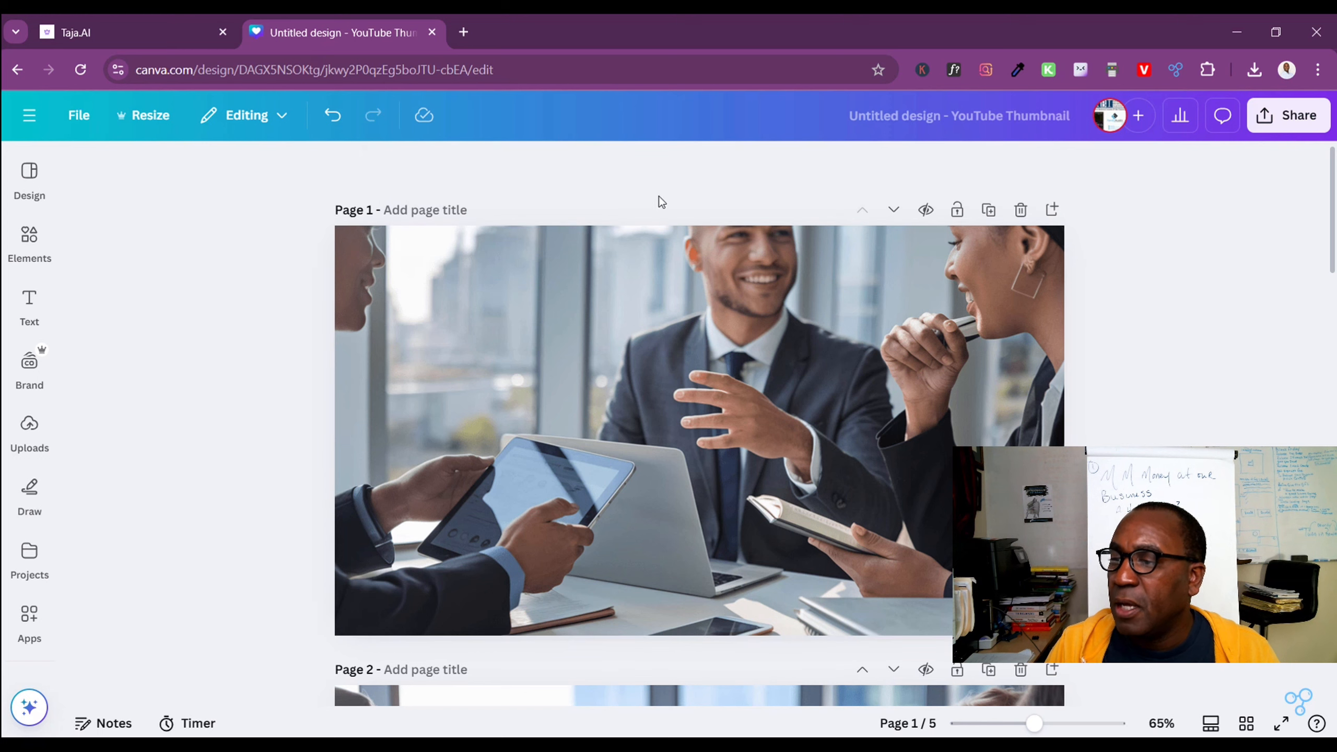
Select page 1's background photo and look over the available text box and text style options
{"action": "left_click", "coordinate": [677, 357]}
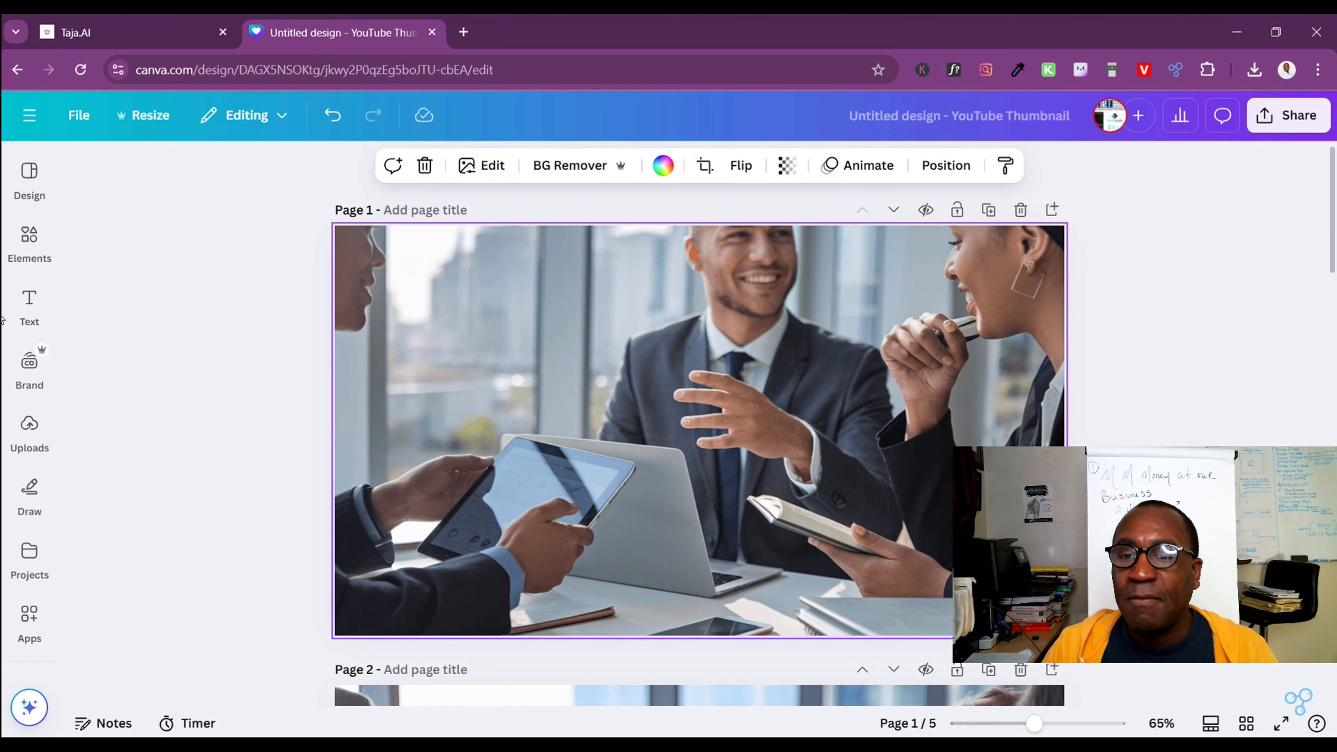
{"action": "left_click", "coordinate": [29, 303]}
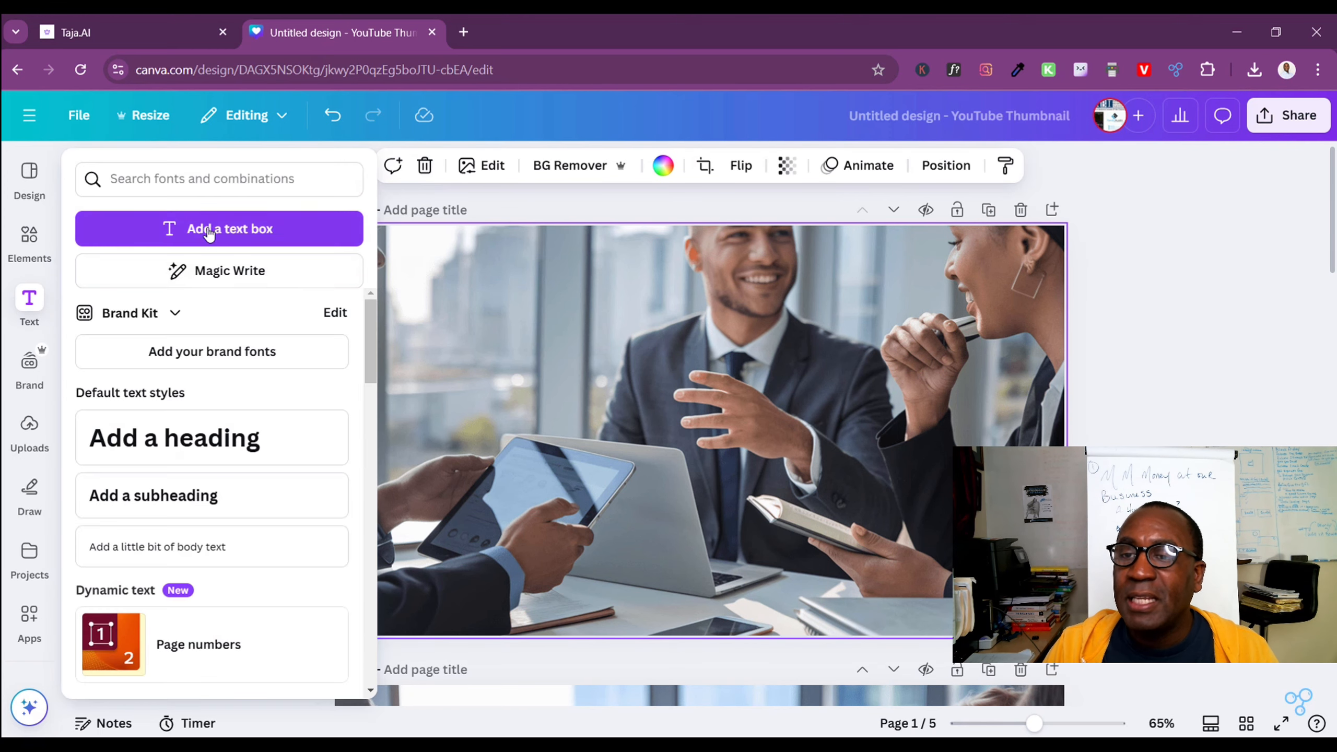
{"action": "left_click_drag", "start_coordinate": [375, 337], "coordinate": [372, 308]}
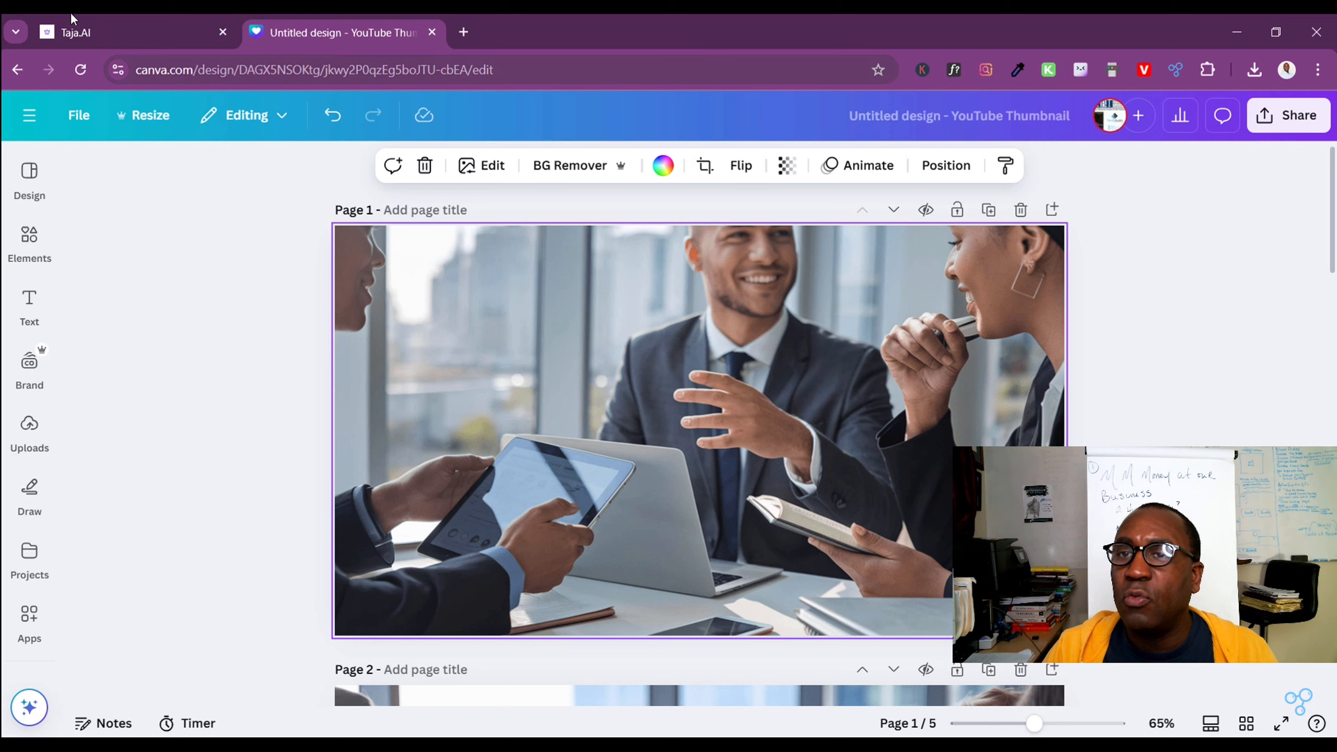
Switch to Taja.AI and read the video's suggested title, description and chapter list for thumbnail wording
{"action": "mouse_move", "coordinate": [86, 32]}
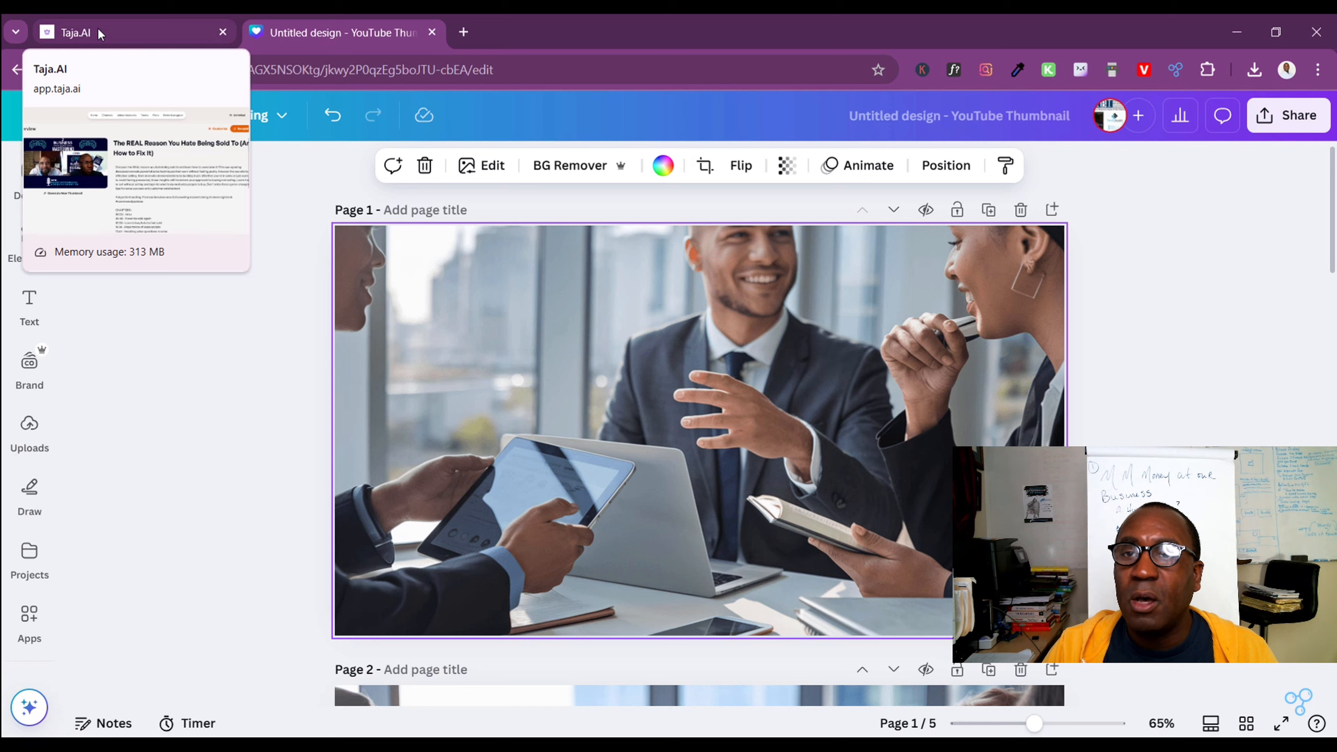
{"action": "left_click", "coordinate": [102, 33]}
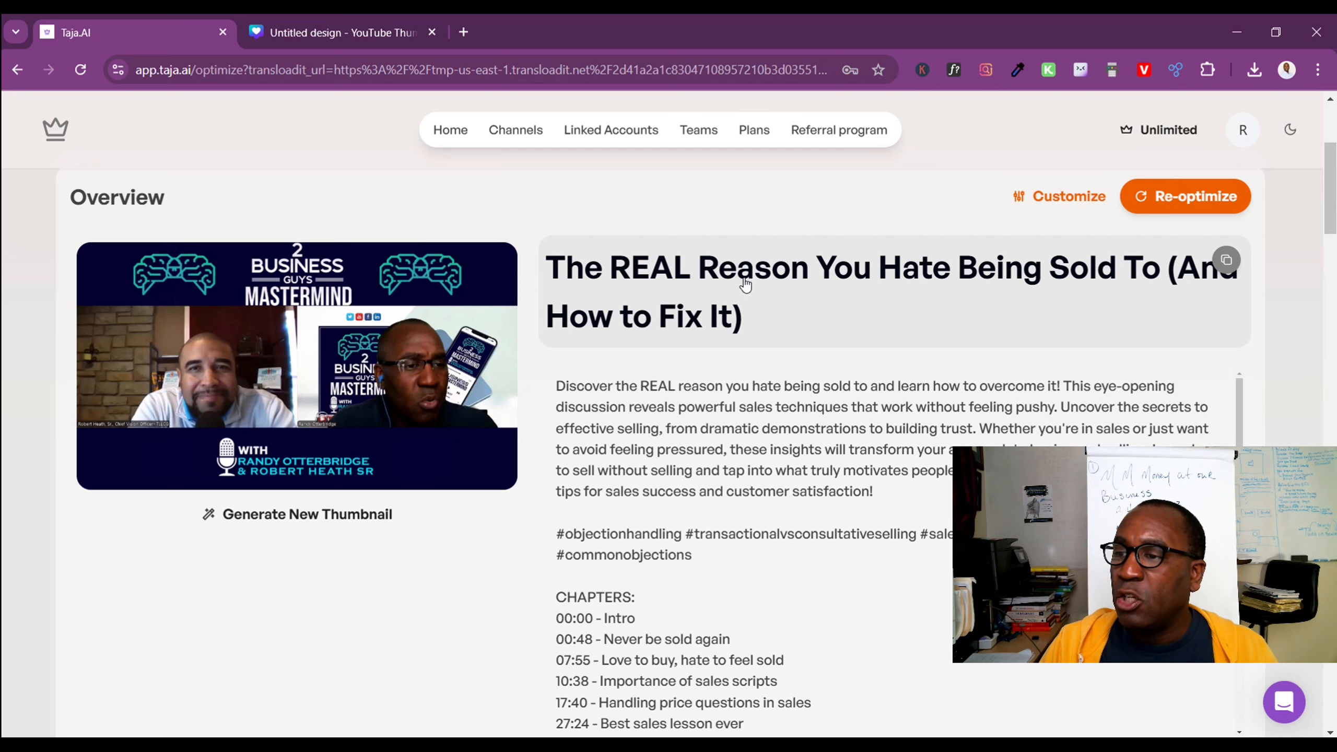
{"action": "scroll", "coordinate": [680, 382], "scroll_direction": "down", "scroll_amount": 4}
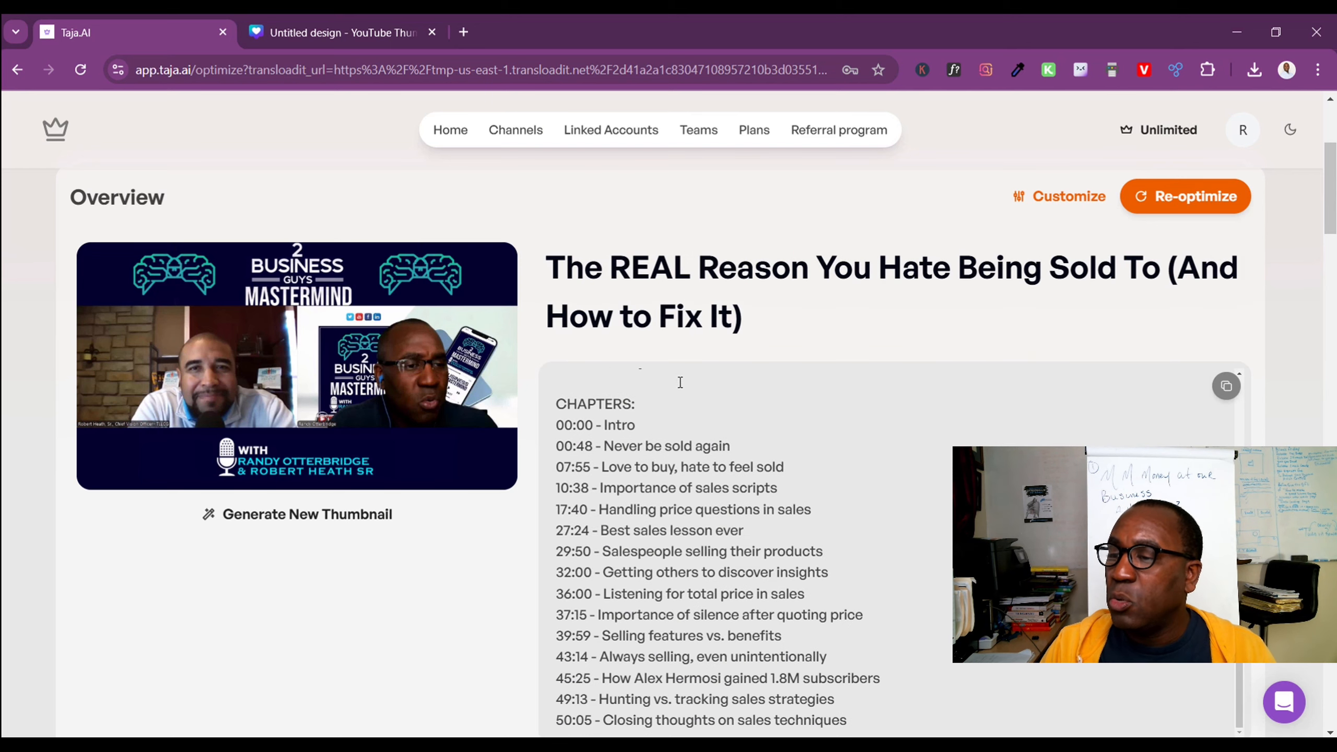
{"action": "scroll", "coordinate": [680, 382], "scroll_direction": "up", "scroll_amount": 3}
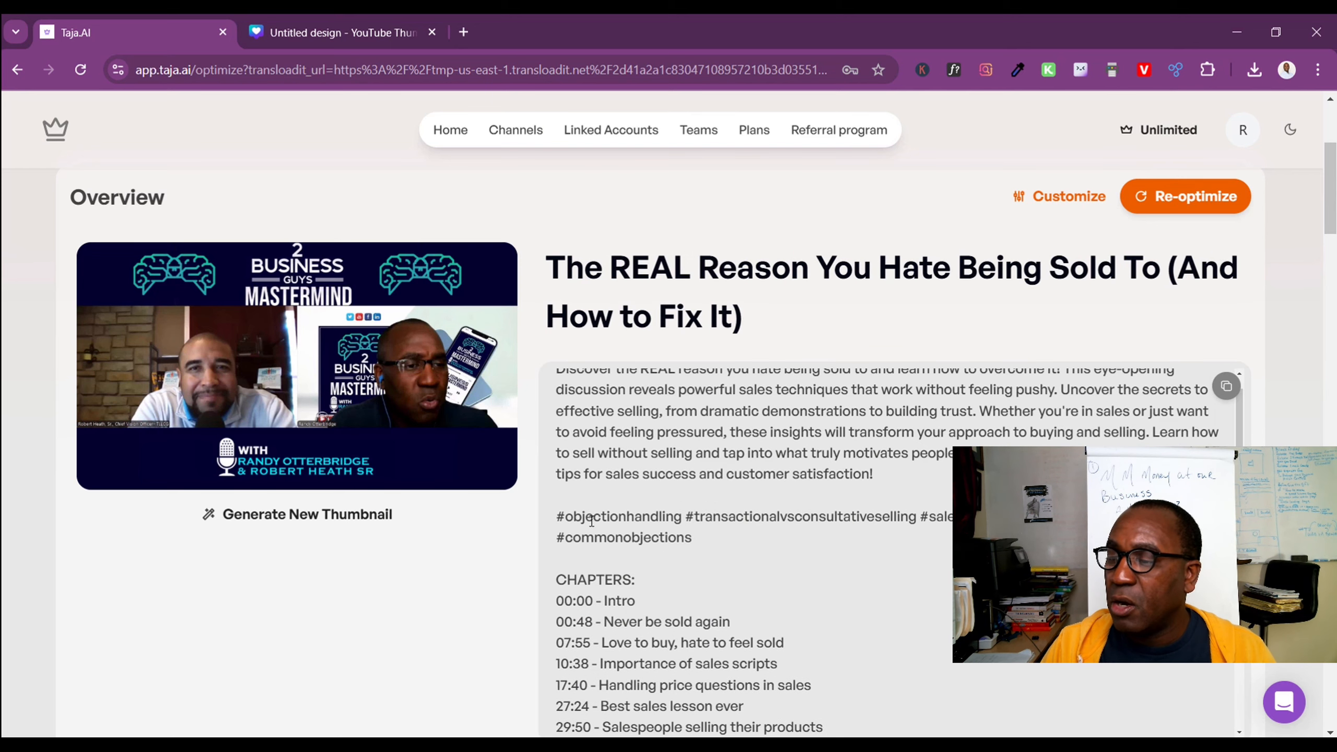